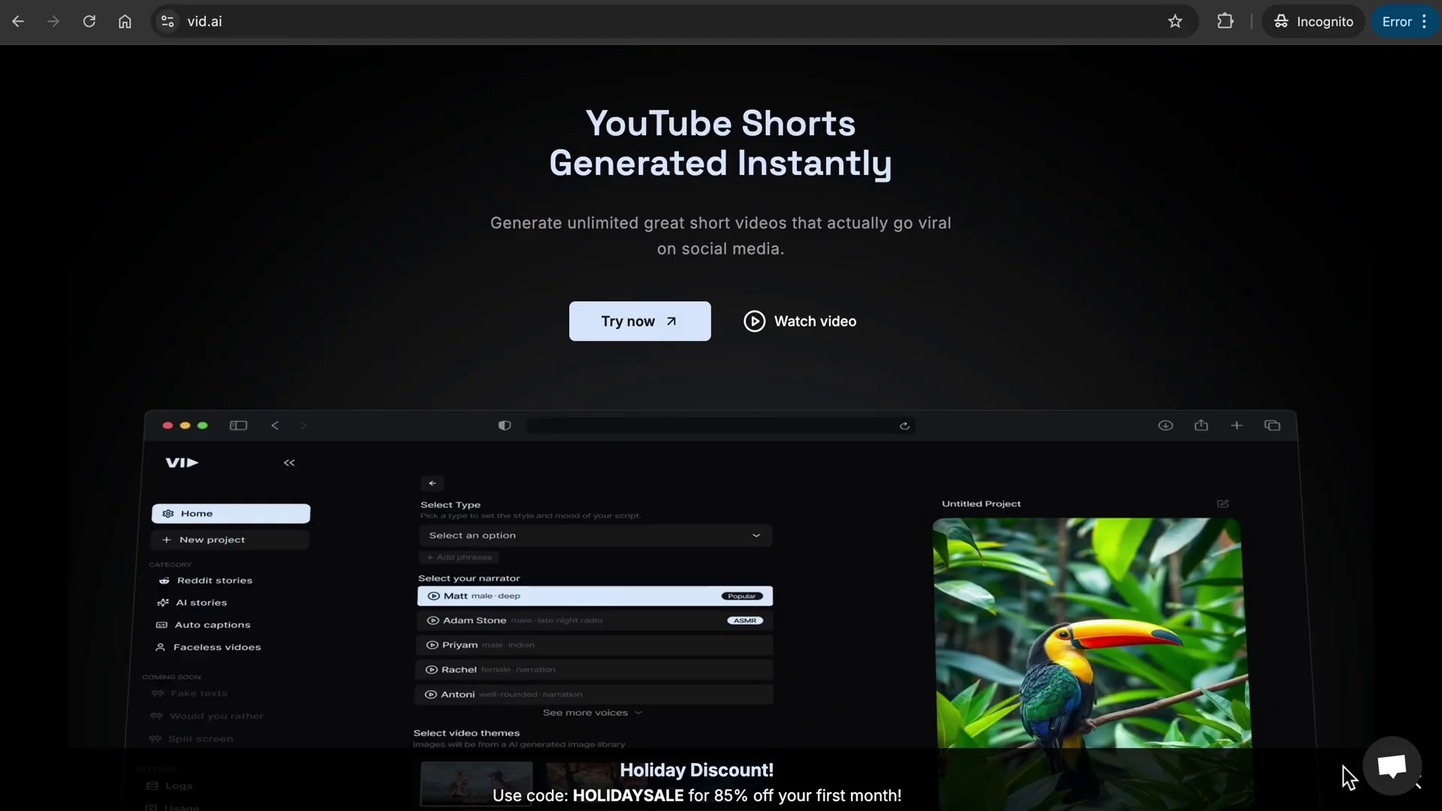
{"action": "scroll", "coordinate": [1350, 775], "scroll_direction": "down", "scroll_amount": 5}
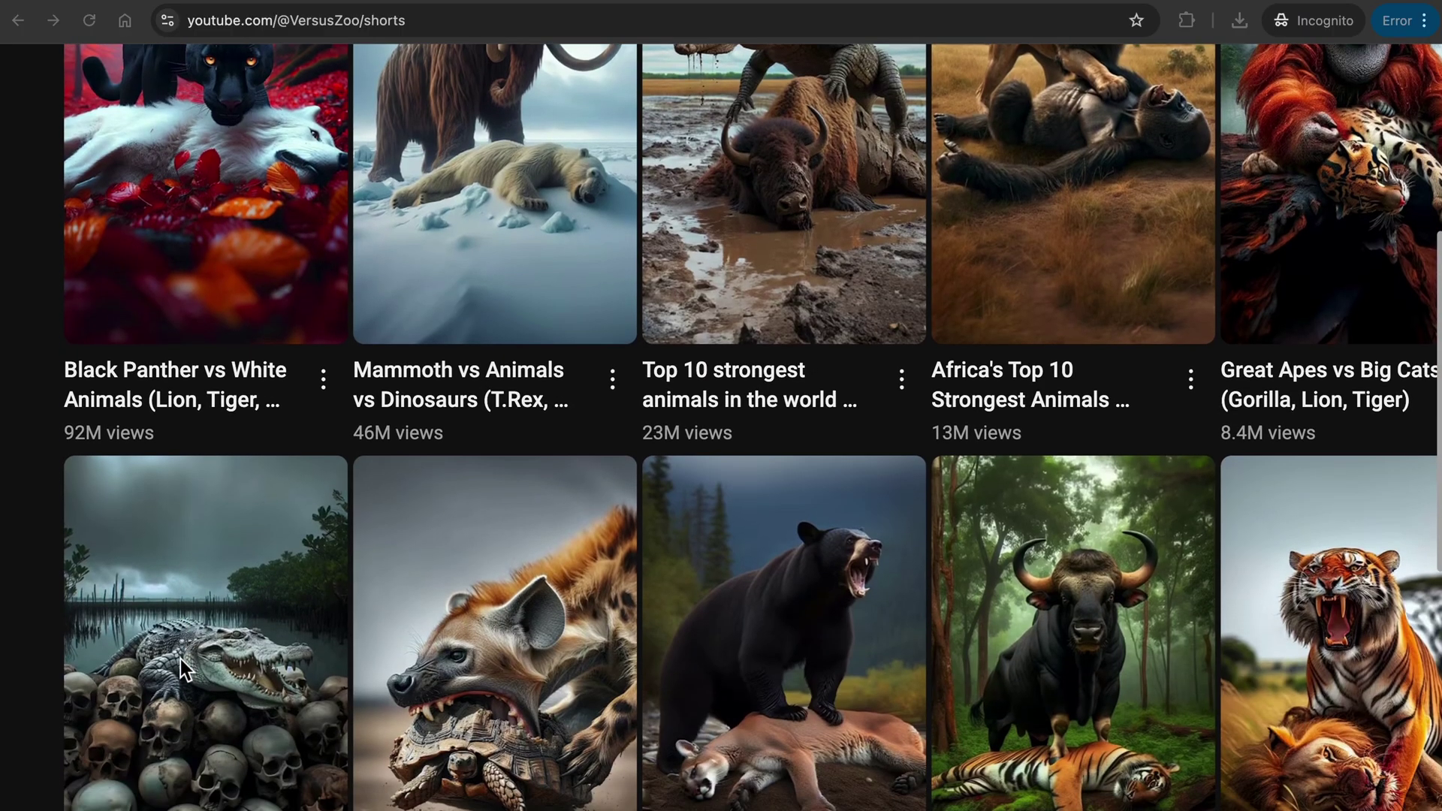
{"action": "scroll", "coordinate": [180, 660], "scroll_direction": "down", "scroll_amount": 3}
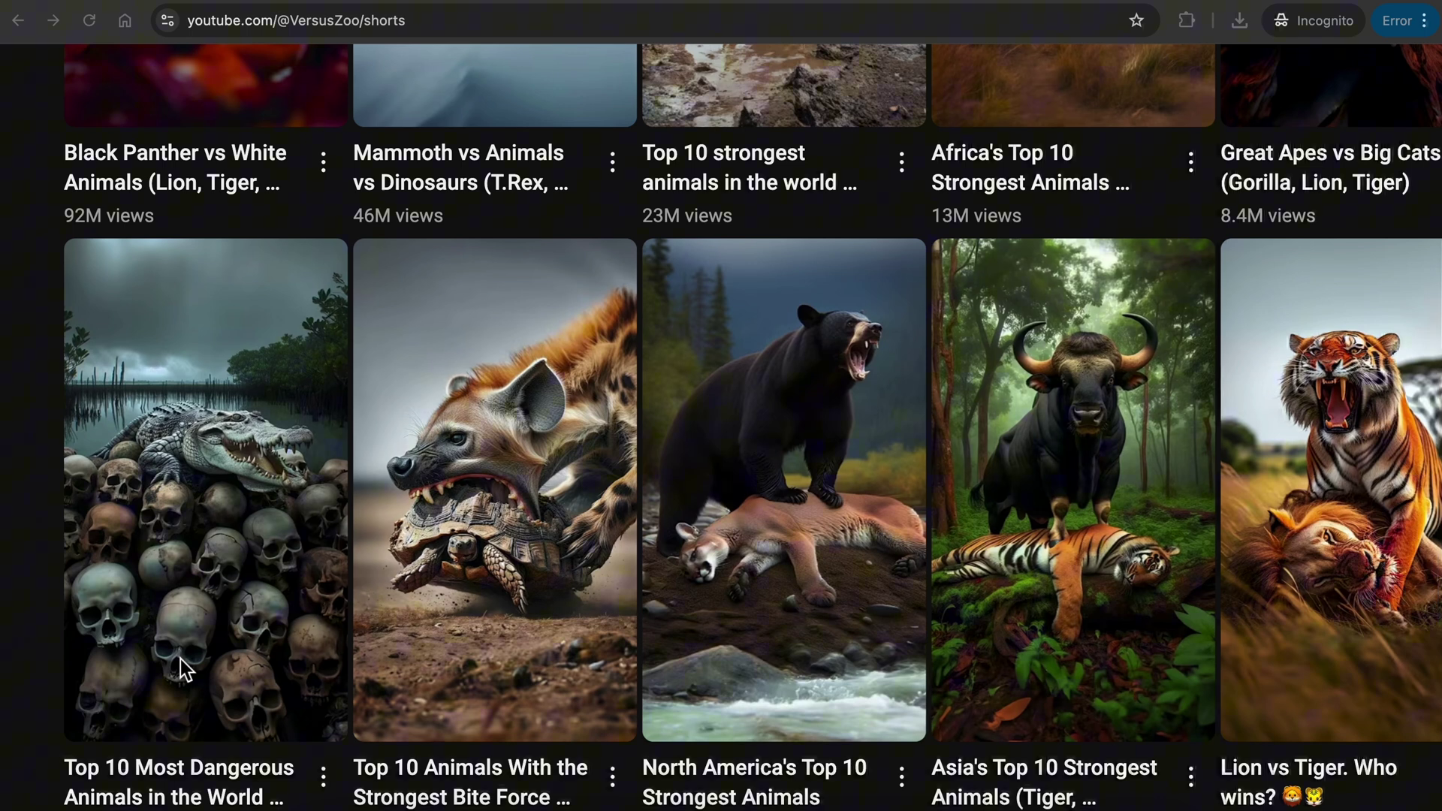
{"action": "scroll", "coordinate": [182, 659], "scroll_direction": "up", "scroll_amount": 3}
{"action": "scroll", "coordinate": [181, 660], "scroll_direction": "up", "scroll_amount": 3}
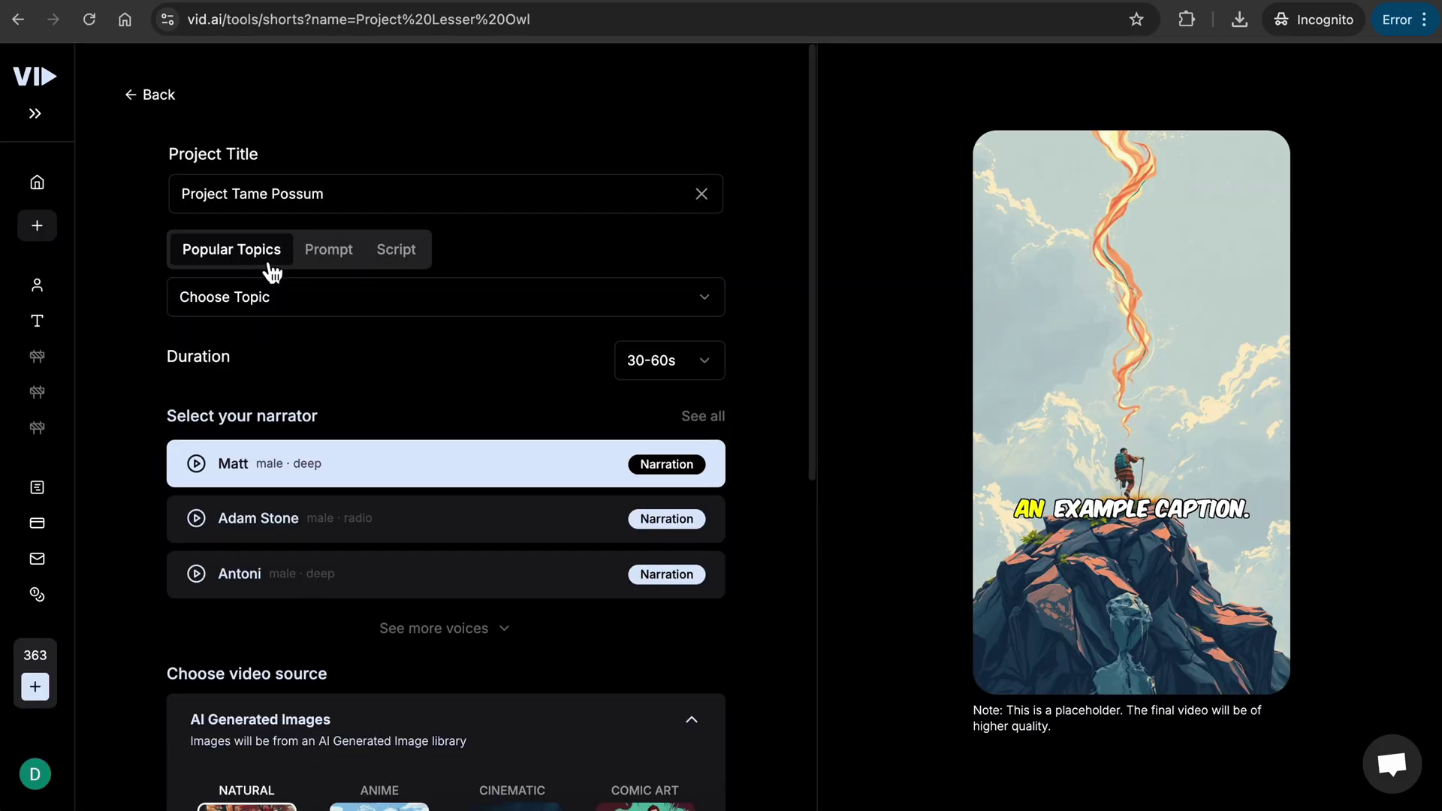
Write a custom showdown prompt with Adam Stone narrating in Cinematic style and generate the content.
{"action": "left_click", "coordinate": [702, 301]}
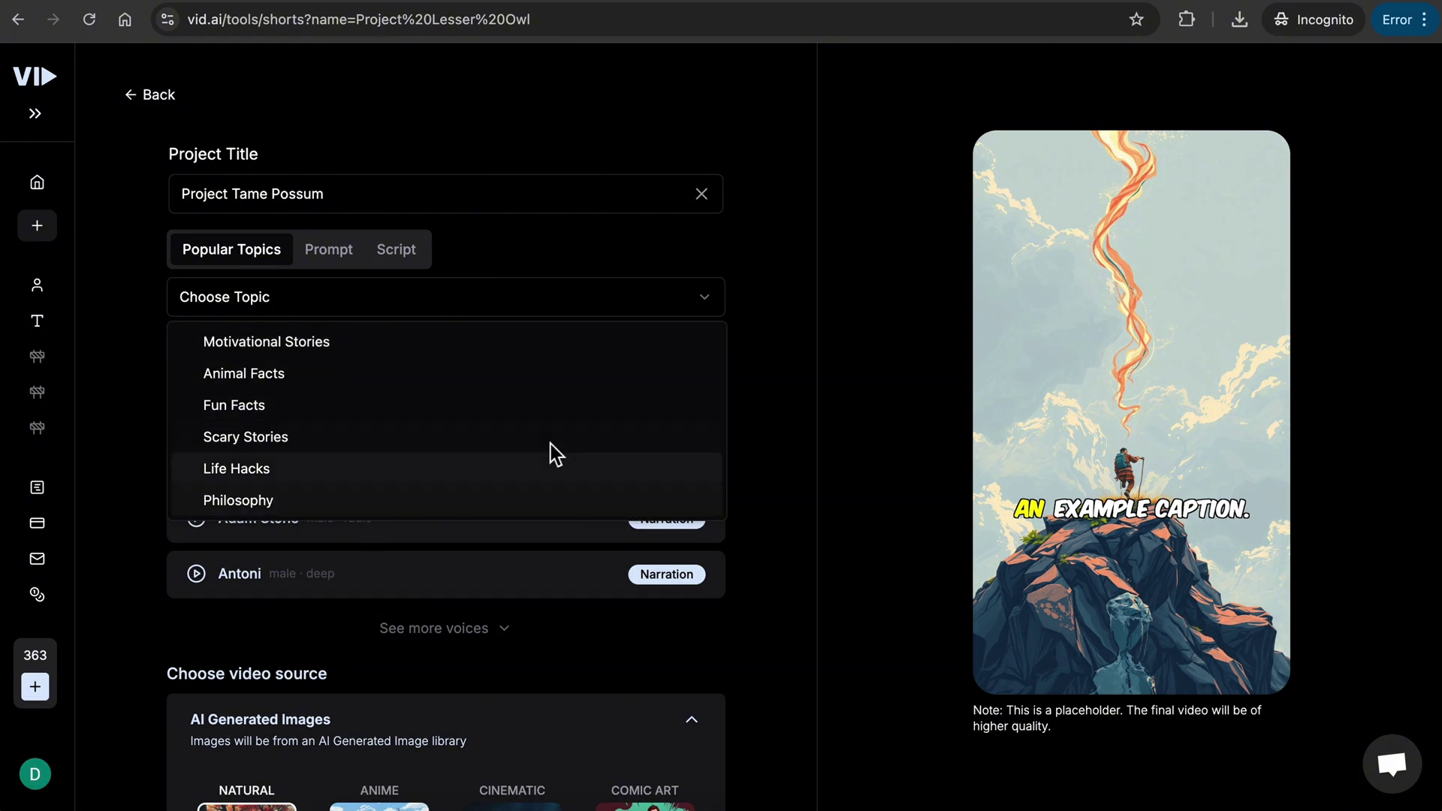
{"action": "left_click", "coordinate": [329, 249]}
{"action": "type", "text": "panther and a mammoth"}
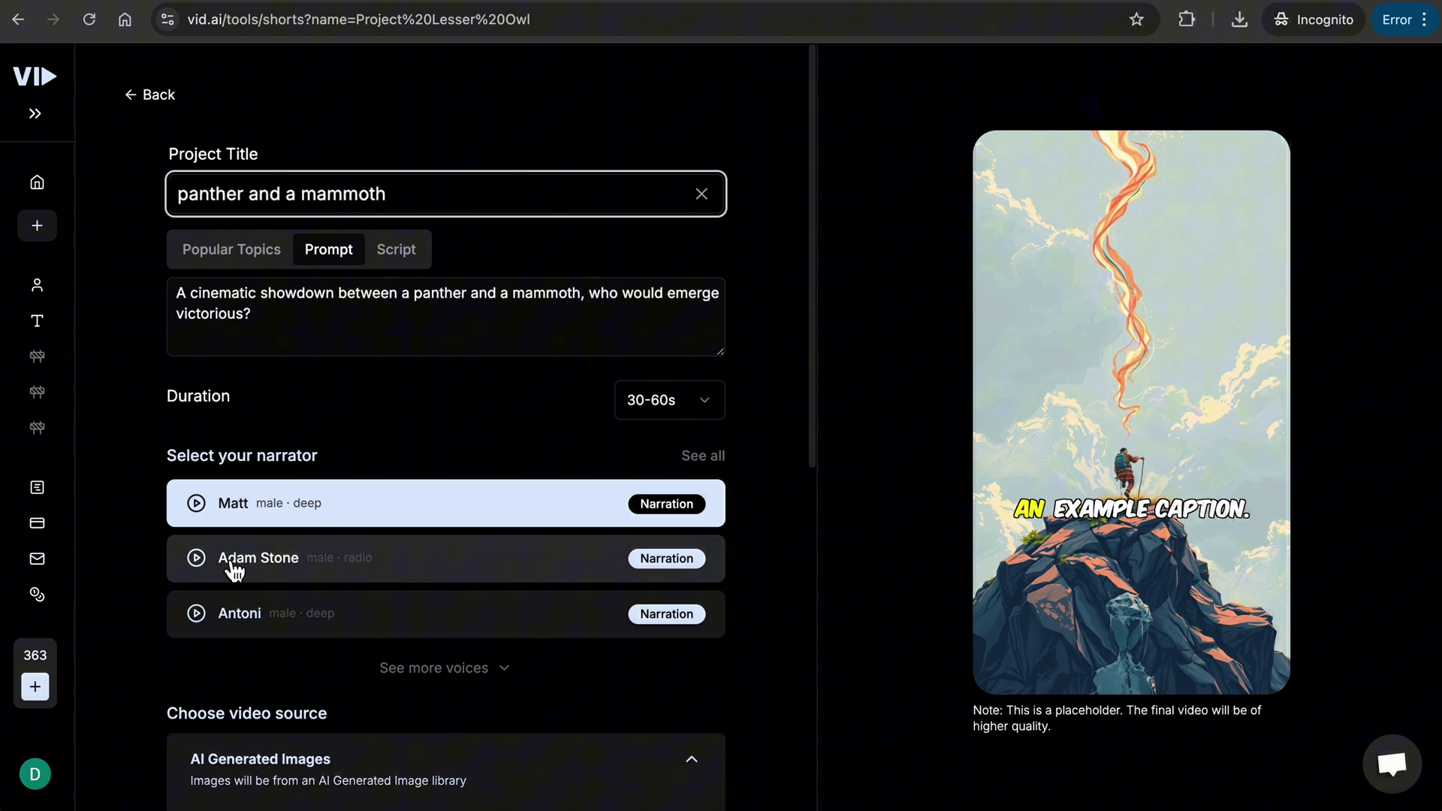
{"action": "left_click", "coordinate": [199, 559]}
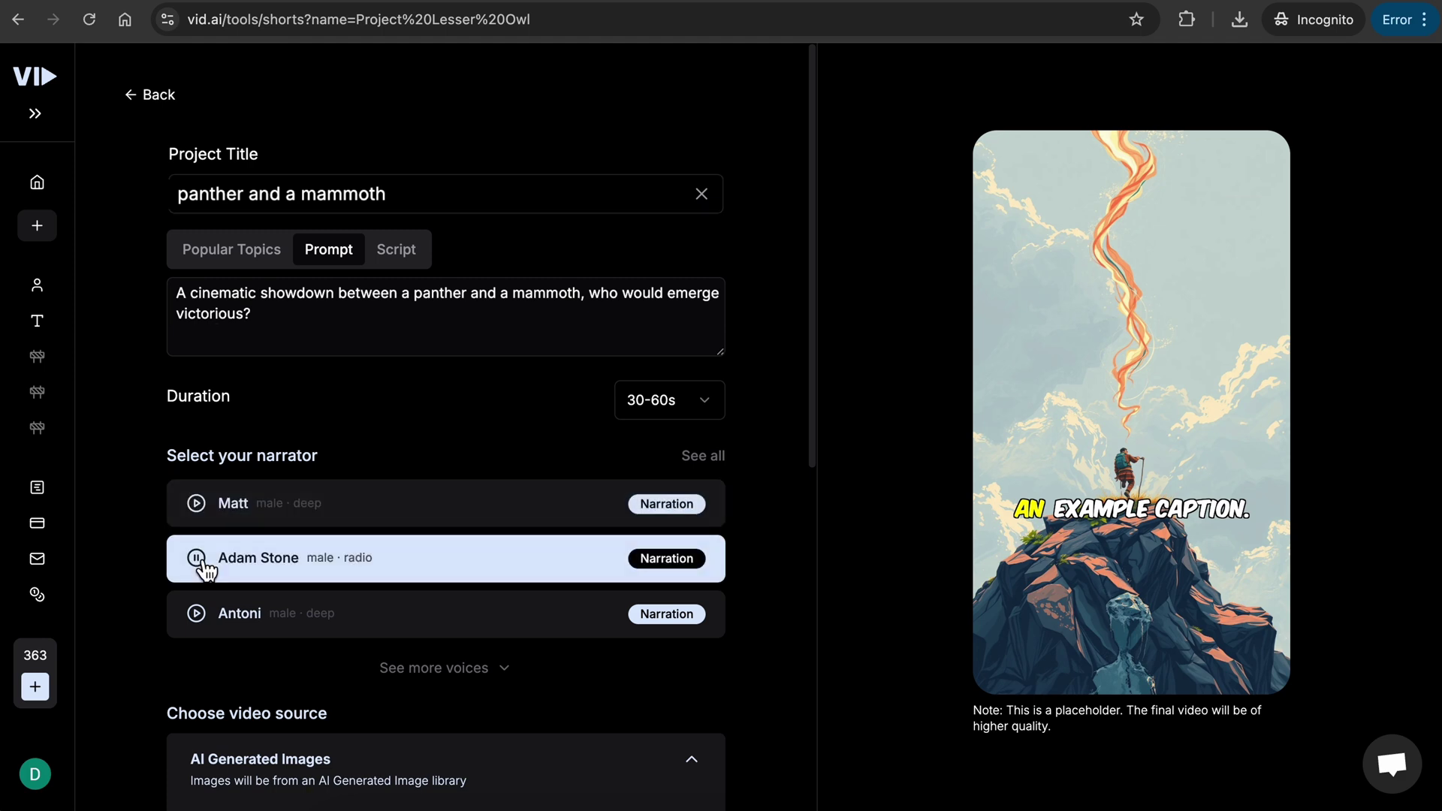
{"action": "scroll", "coordinate": [523, 696], "scroll_direction": "down", "scroll_amount": 5}
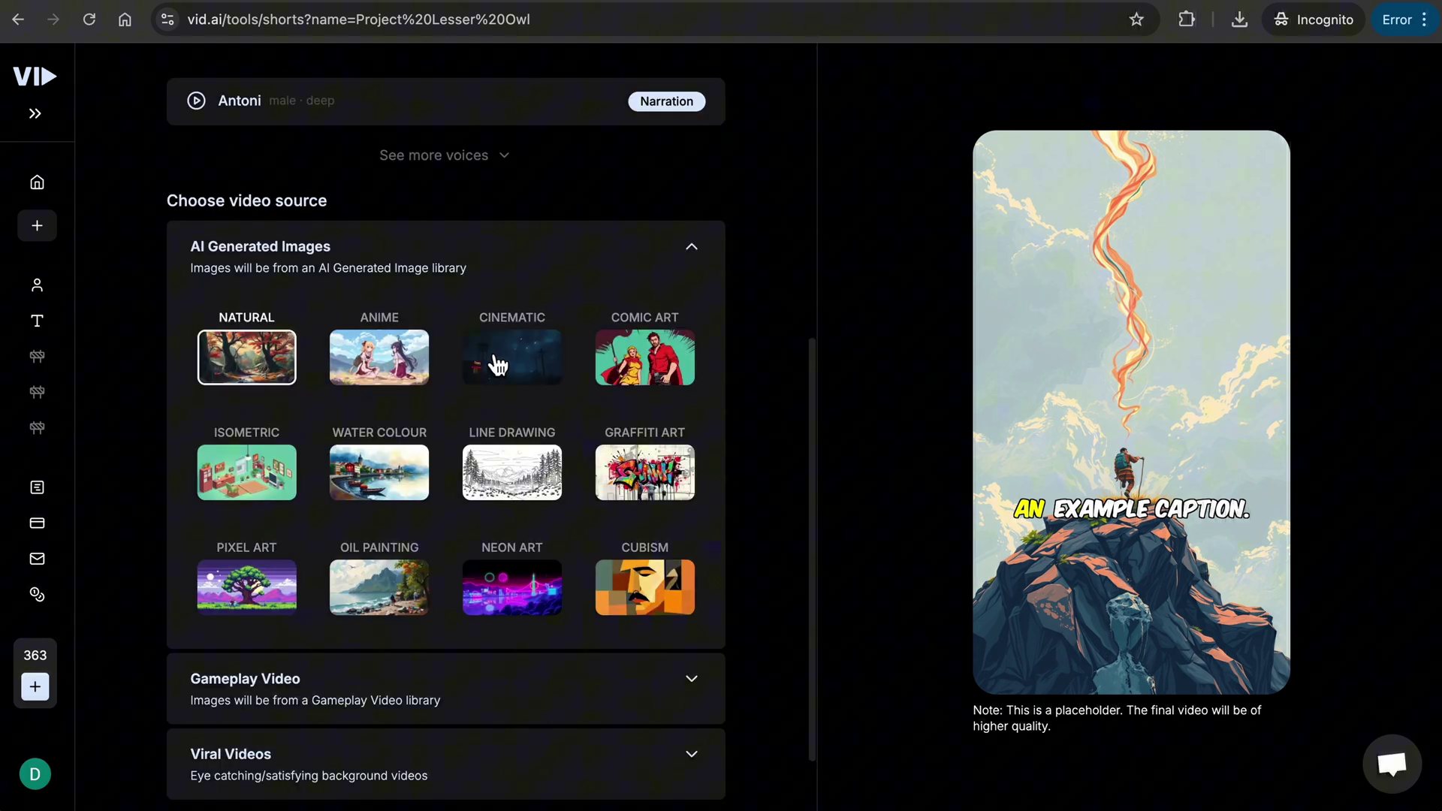
{"action": "left_click", "coordinate": [497, 363]}
{"action": "scroll", "coordinate": [766, 413], "scroll_direction": "down", "scroll_amount": 3}
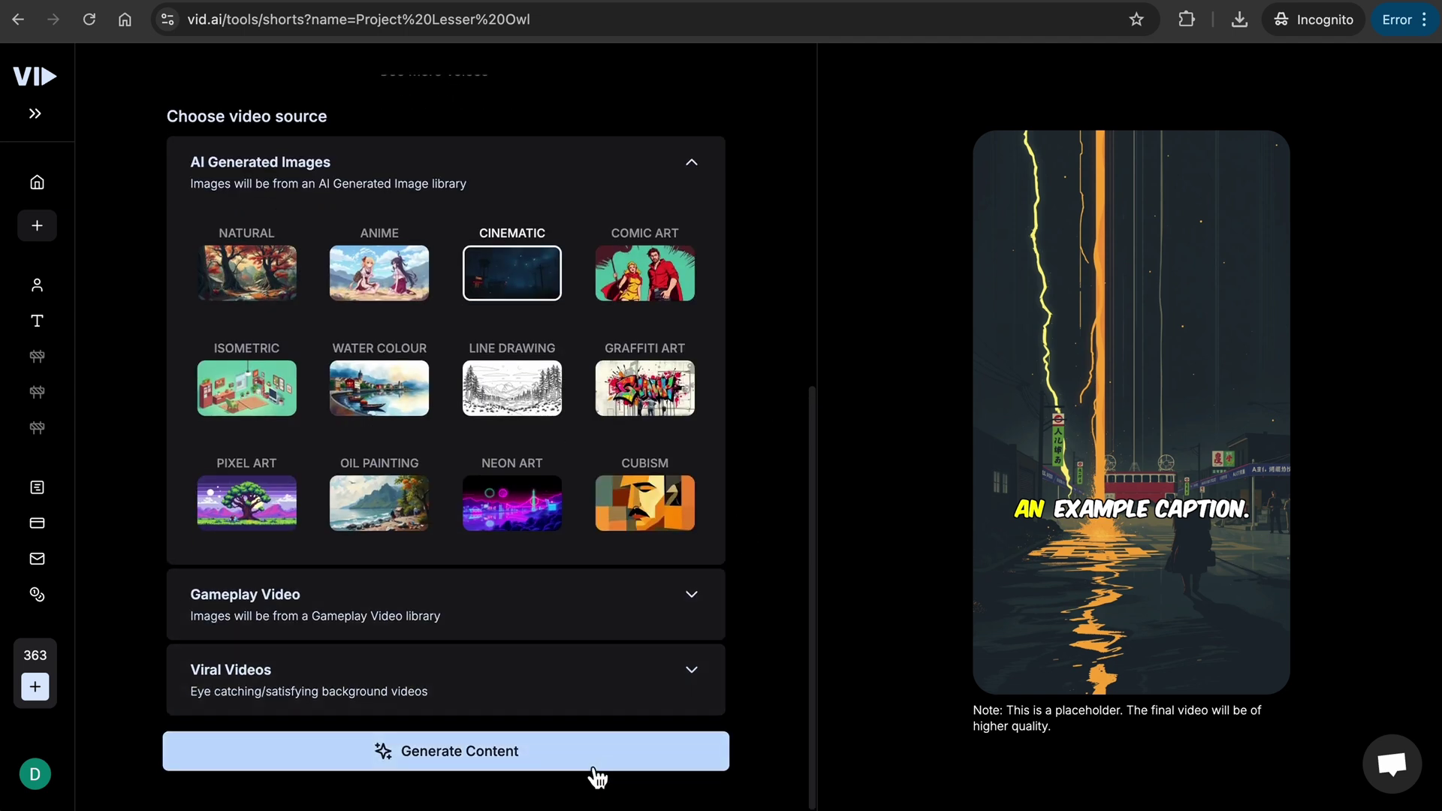
{"action": "left_click", "coordinate": [593, 752]}
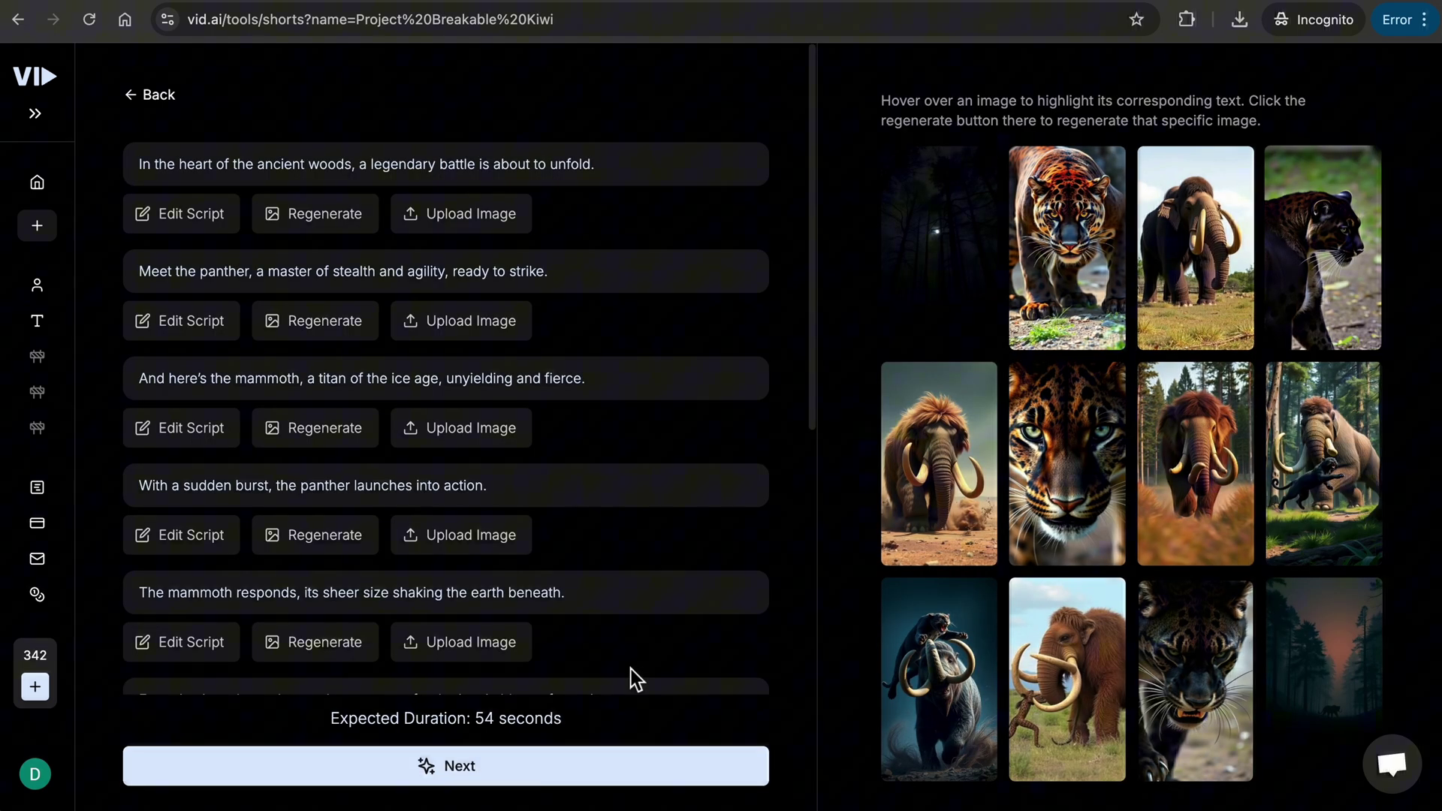
Continue to the music step, review the full track list and render the final video.
{"action": "left_click", "coordinate": [606, 778]}
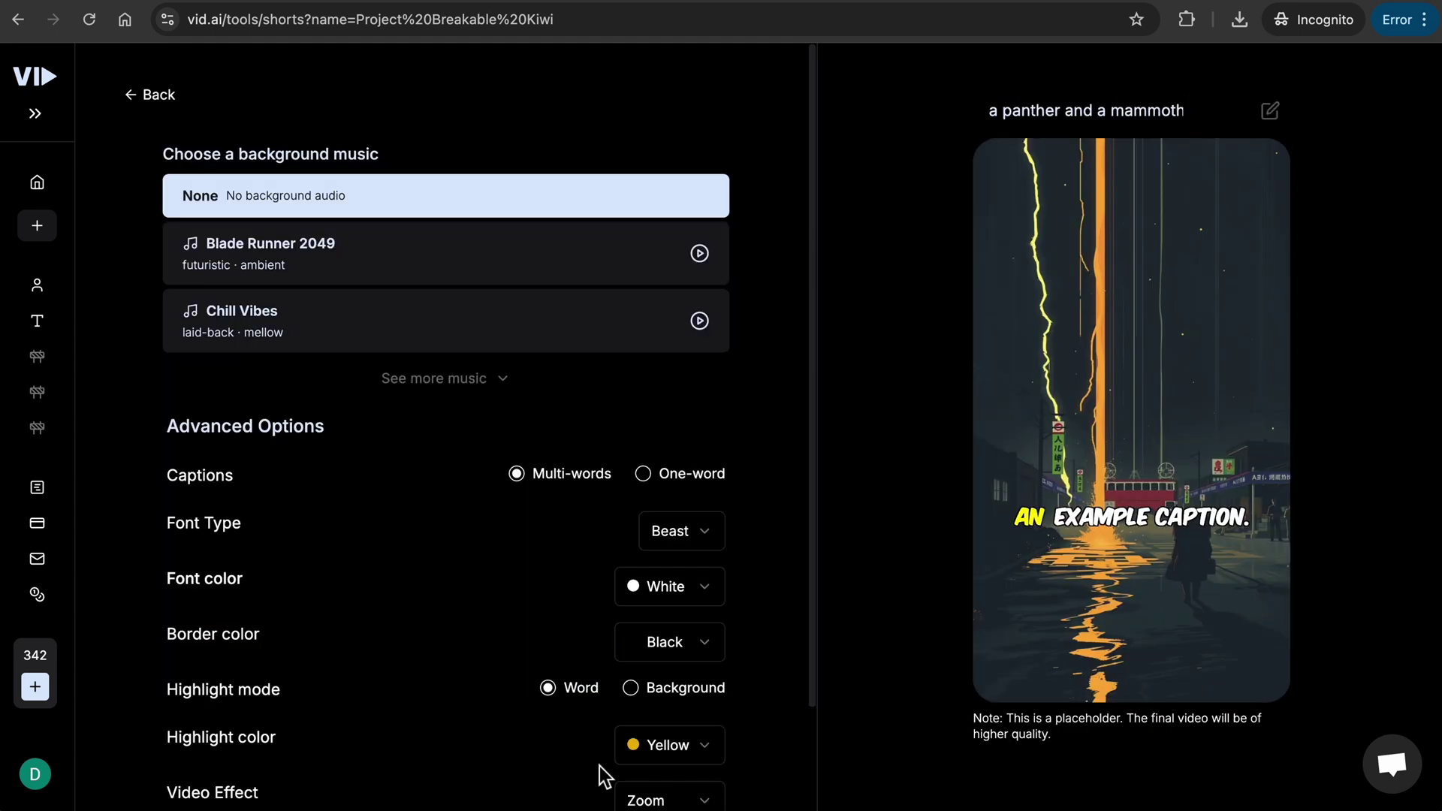
{"action": "left_click", "coordinate": [507, 387]}
{"action": "scroll", "coordinate": [482, 579], "scroll_direction": "down", "scroll_amount": 3}
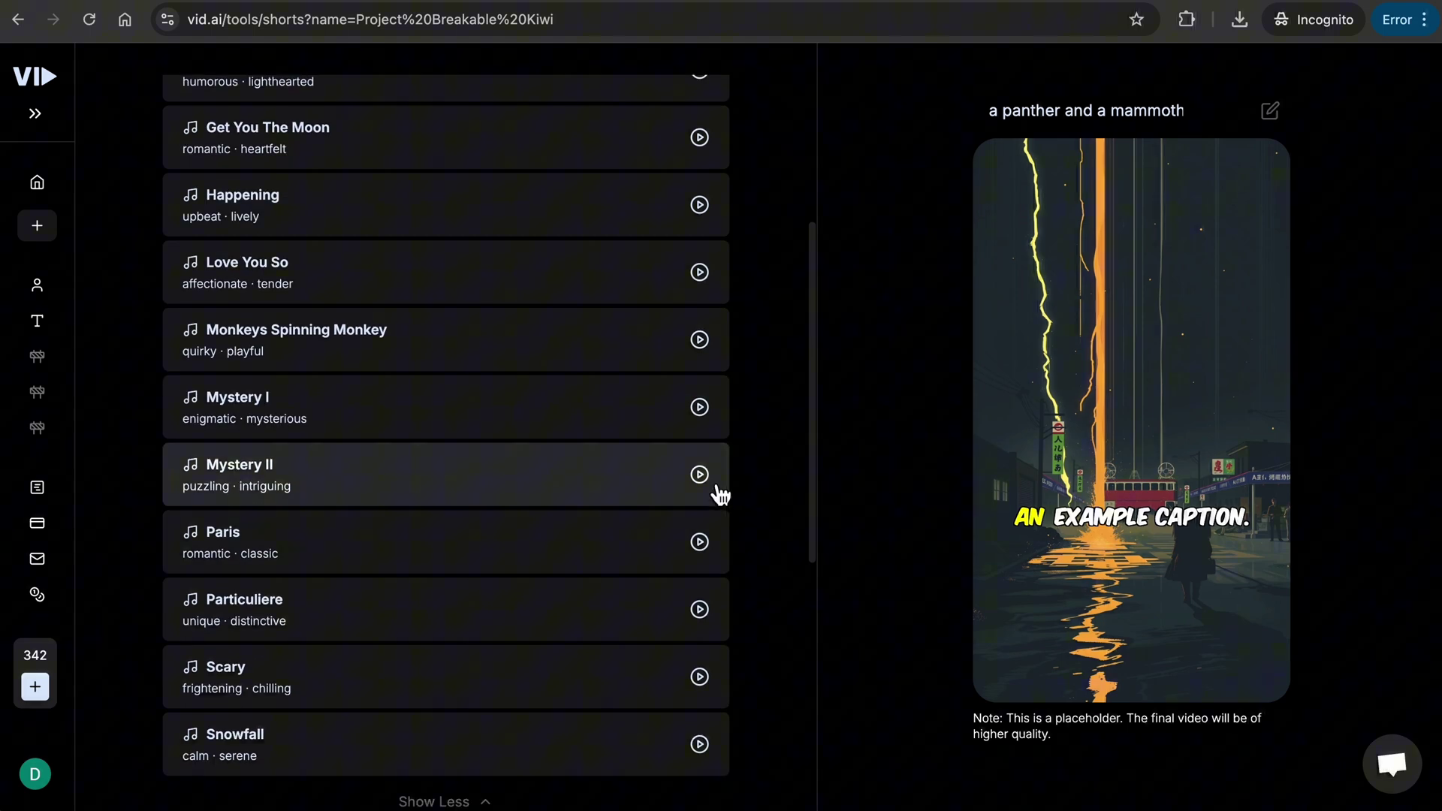
{"action": "scroll", "coordinate": [699, 473], "scroll_direction": "down", "scroll_amount": 8}
{"action": "left_click", "coordinate": [532, 751]}
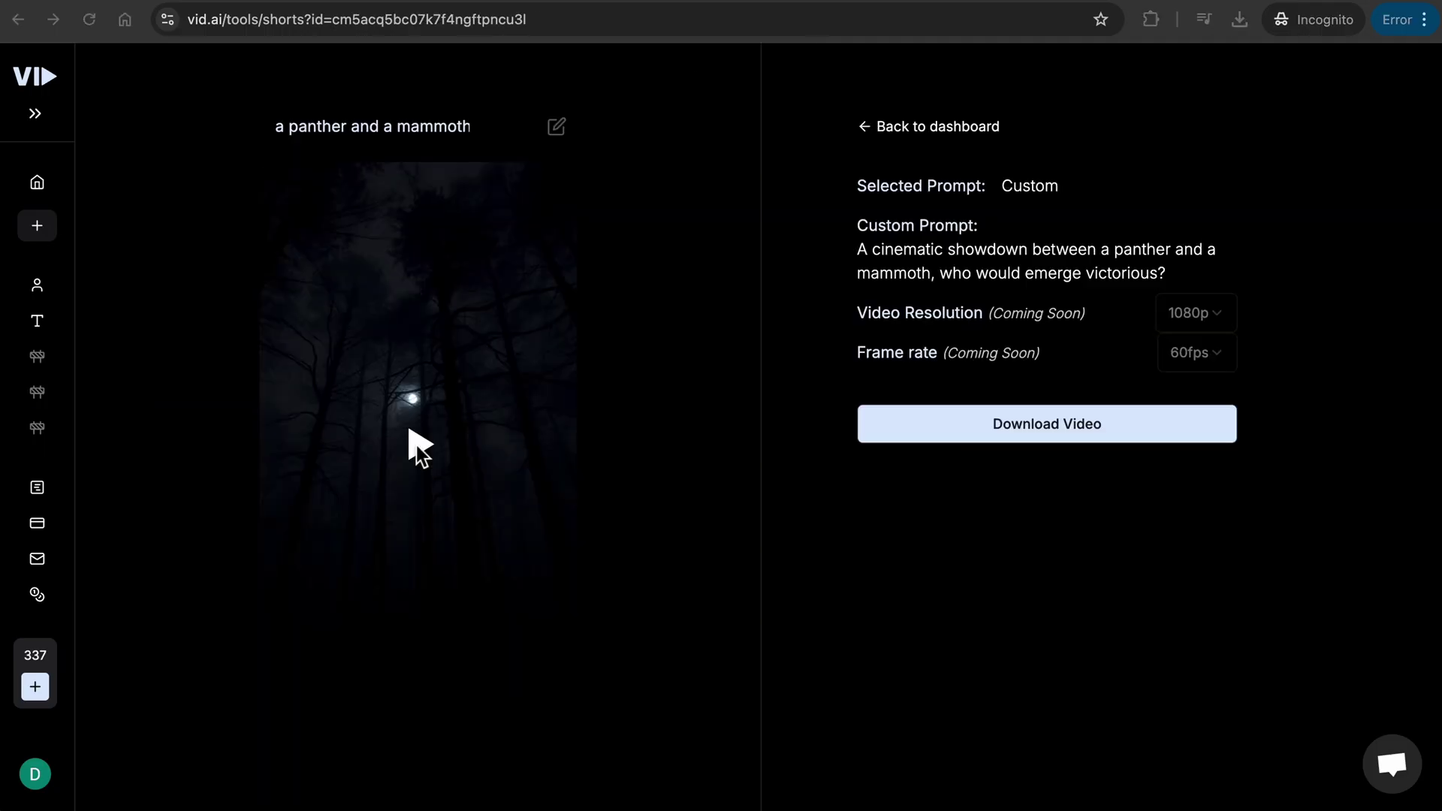
Preview the finished 53-second captioned short, playing then pausing it.
{"action": "left_click", "coordinate": [415, 445]}
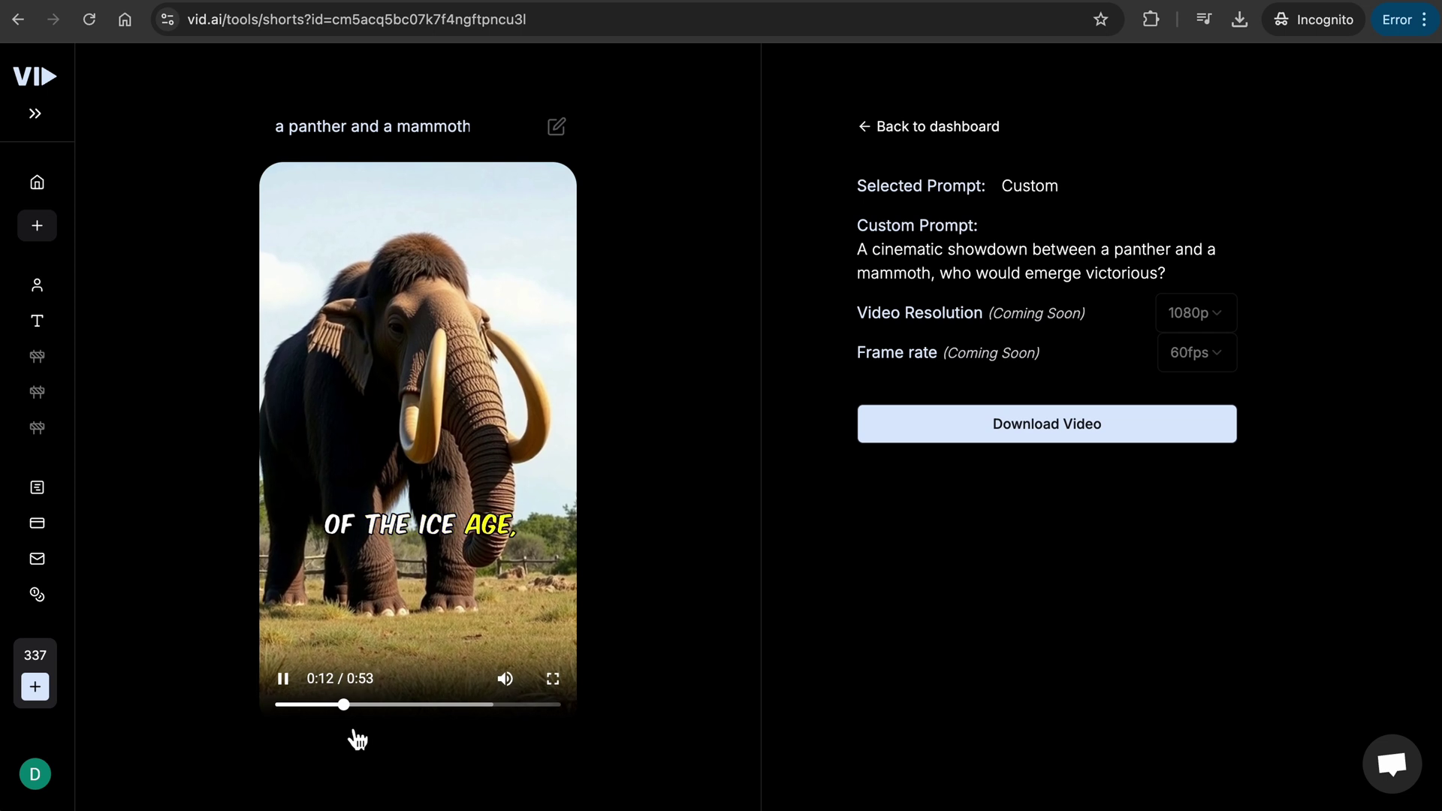
{"action": "left_click", "coordinate": [304, 704]}
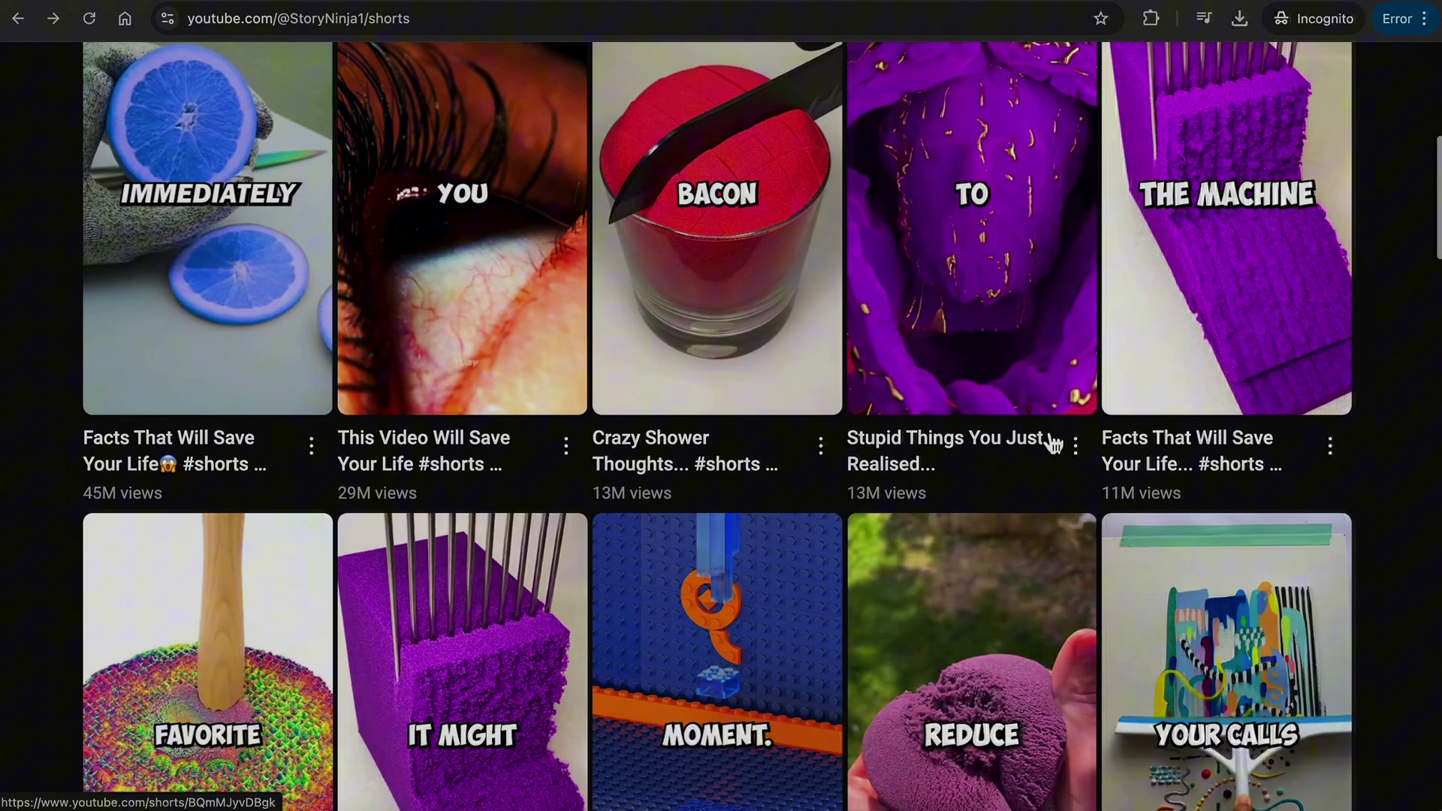
{"action": "scroll", "coordinate": [1048, 440], "scroll_direction": "down", "scroll_amount": 3}
{"action": "scroll", "coordinate": [1052, 442], "scroll_direction": "down", "scroll_amount": 2}
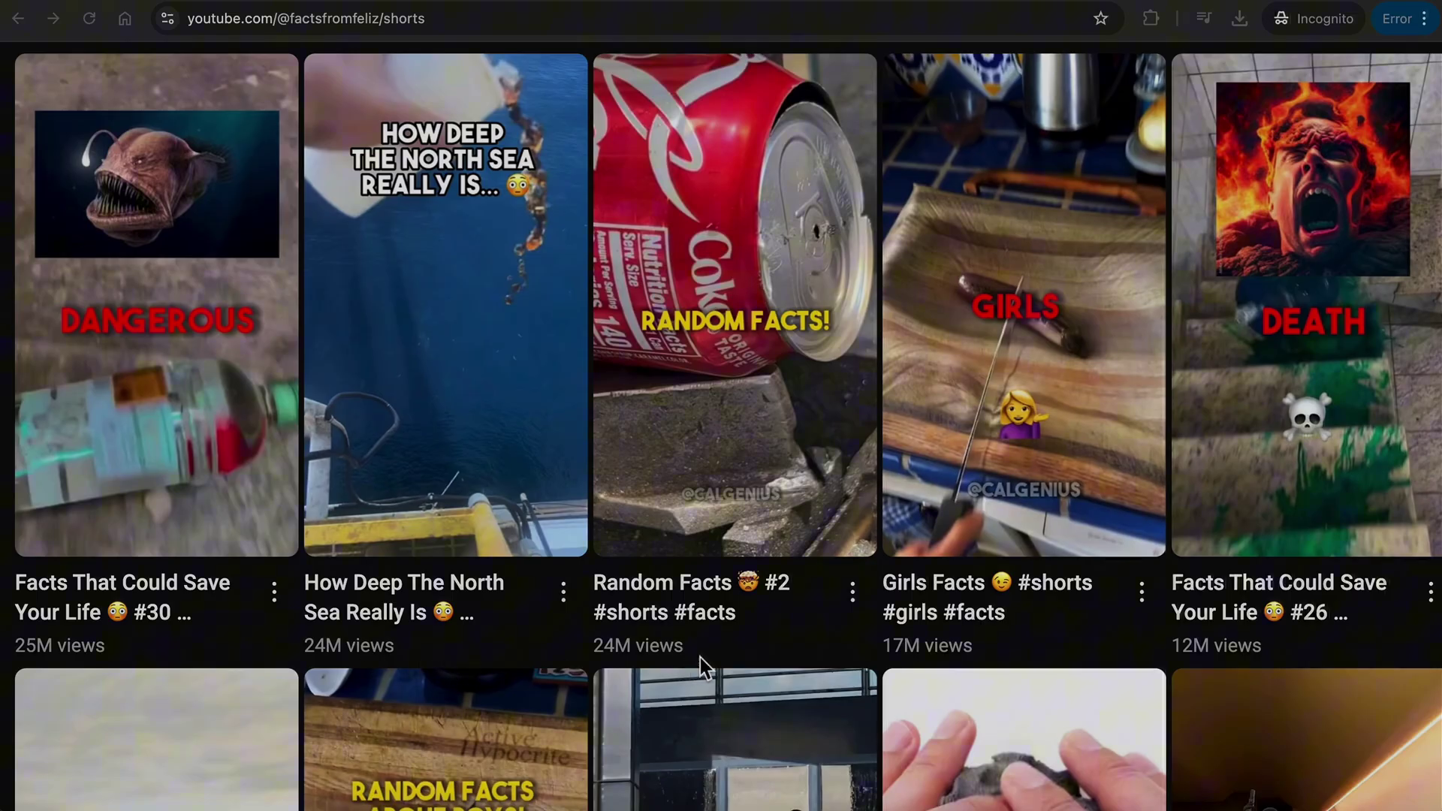
{"action": "scroll", "coordinate": [700, 657], "scroll_direction": "down", "scroll_amount": 3}
{"action": "scroll", "coordinate": [700, 658], "scroll_direction": "down", "scroll_amount": 2}
{"action": "scroll", "coordinate": [700, 658], "scroll_direction": "down", "scroll_amount": 2}
{"action": "scroll", "coordinate": [700, 658], "scroll_direction": "down", "scroll_amount": 3}
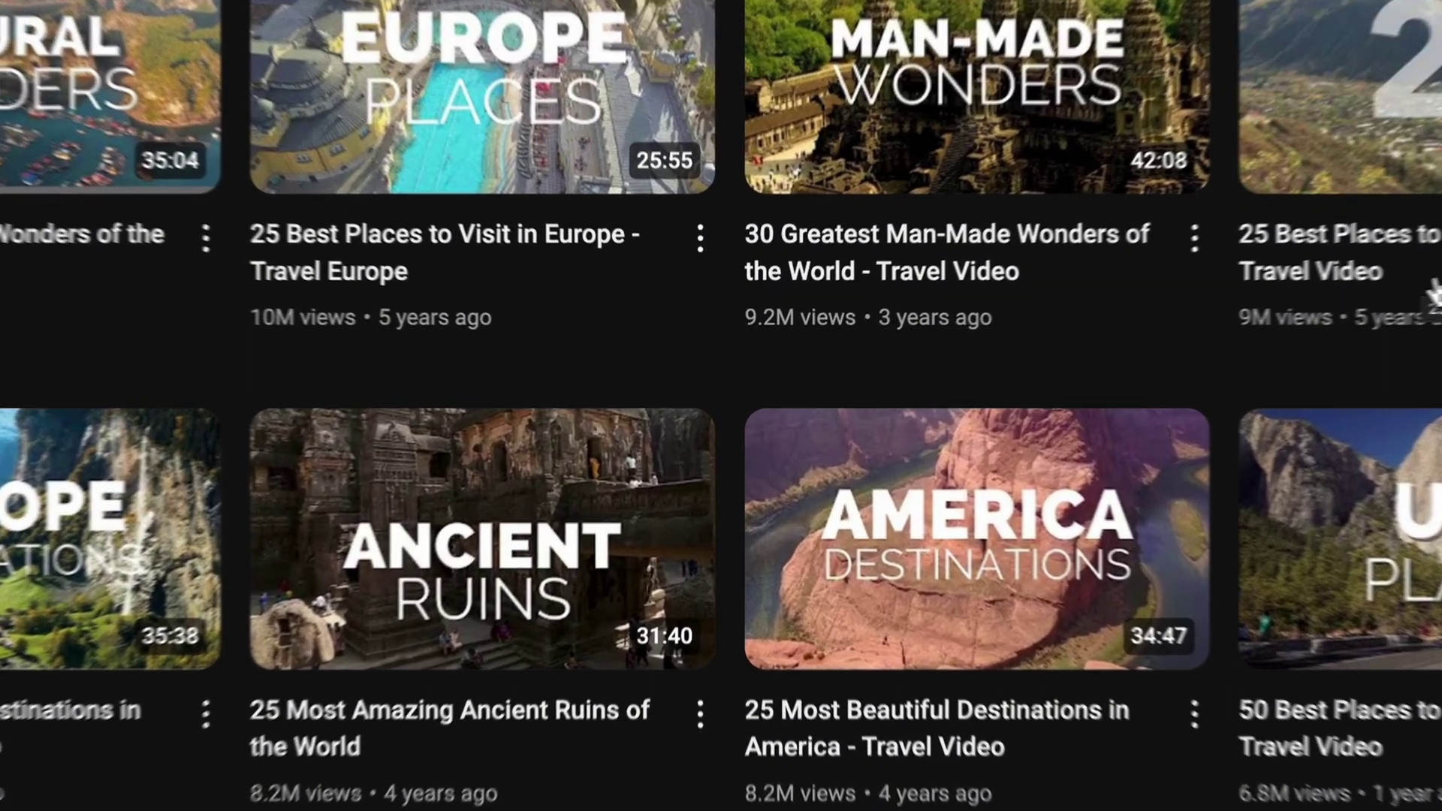
{"action": "scroll", "coordinate": [1217, 365], "scroll_direction": "down", "scroll_amount": 4}
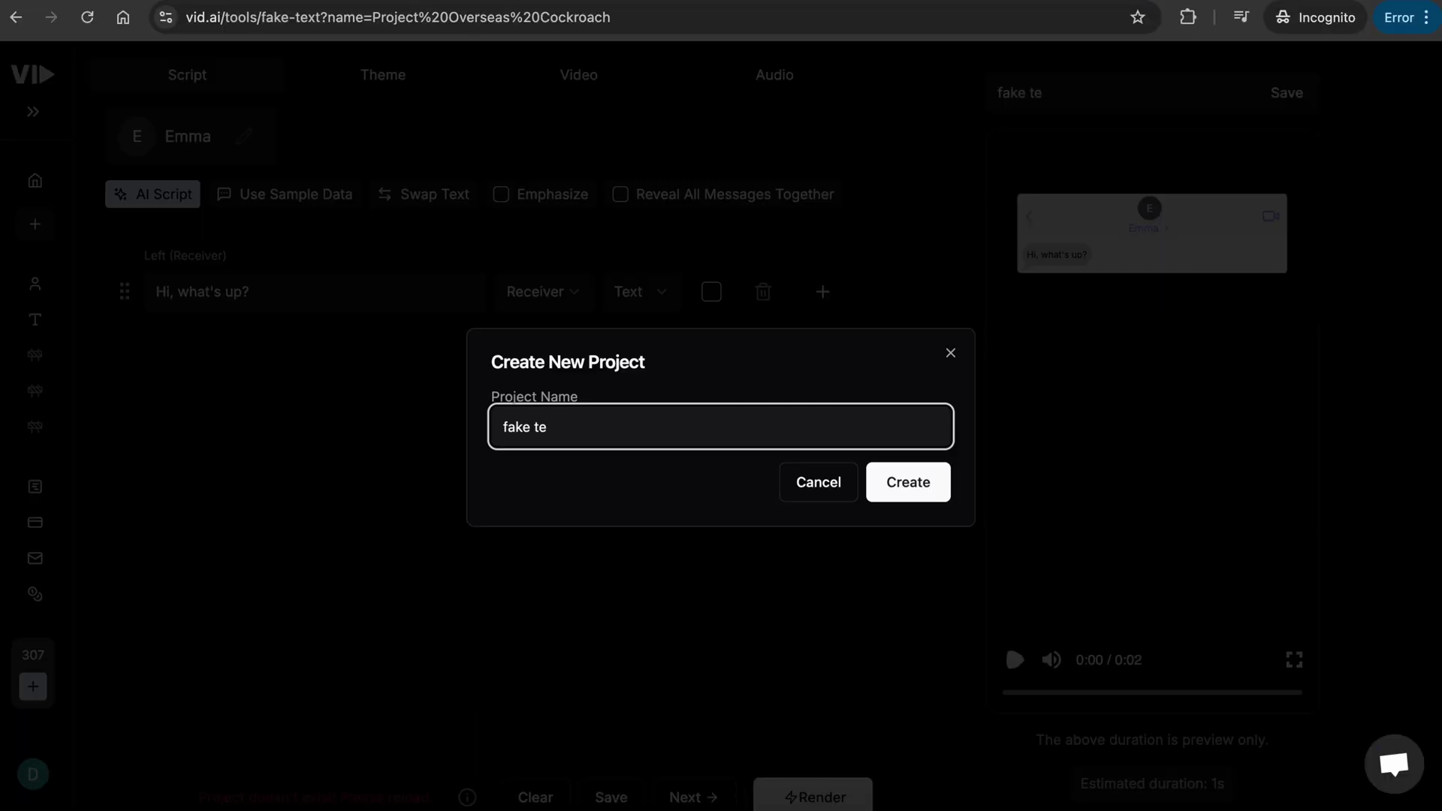
{"action": "type", "text": "xt 1"}
Create the 'fake text 1' project, fill a sample conversation and make the first message an image.
{"action": "left_click", "coordinate": [907, 482]}
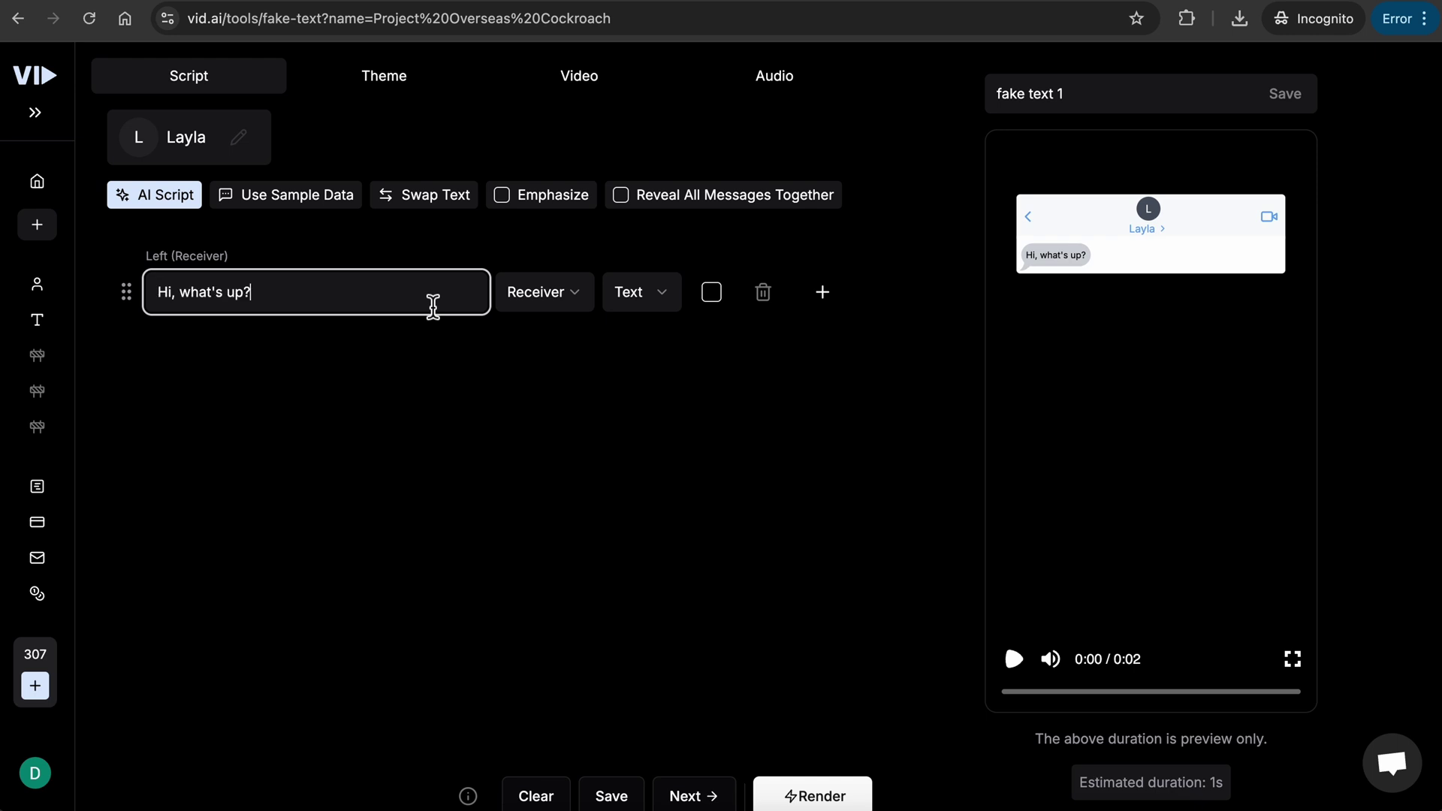
{"action": "left_click", "coordinate": [822, 293]}
{"action": "type", "text": "Do you like bacon?"}
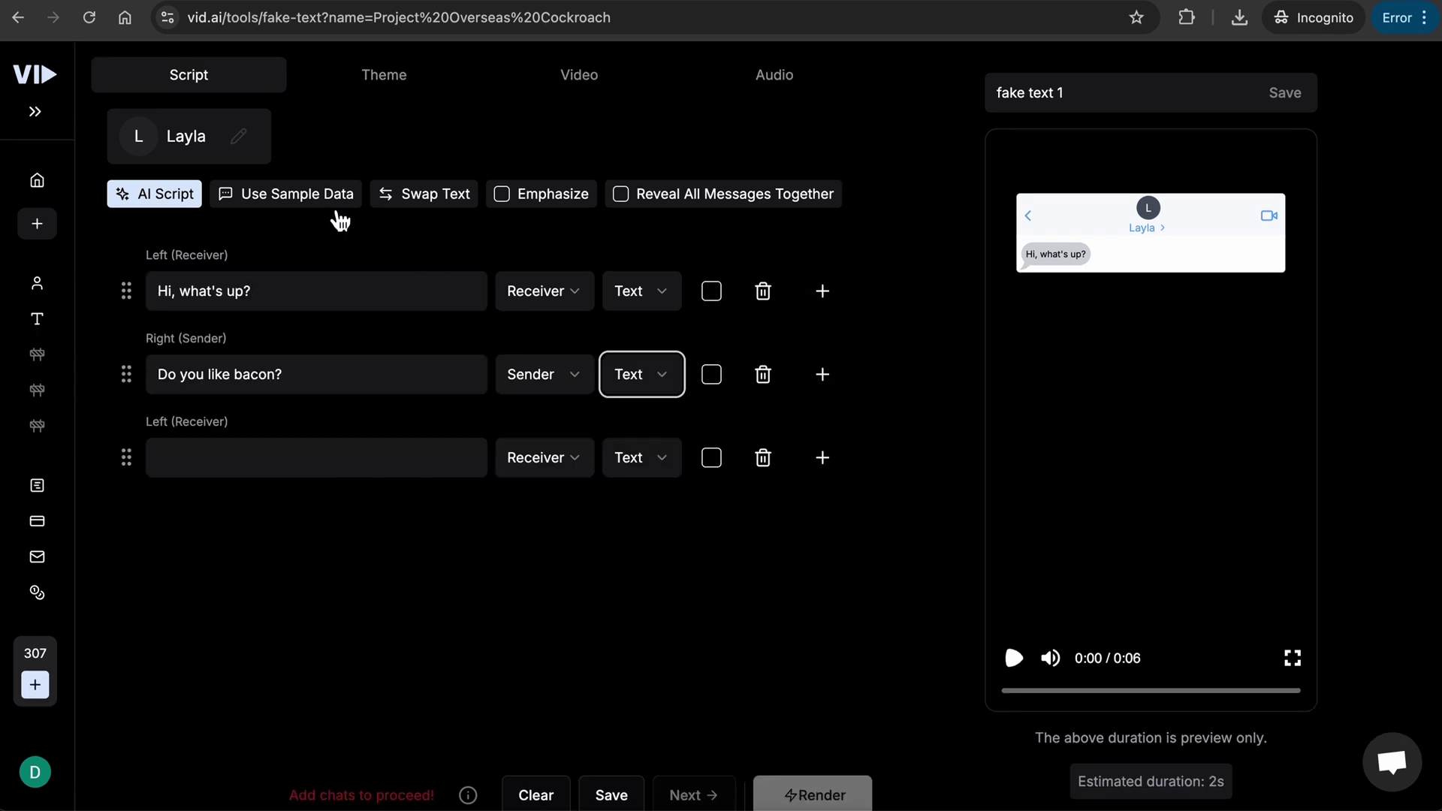
{"action": "left_click", "coordinate": [338, 203]}
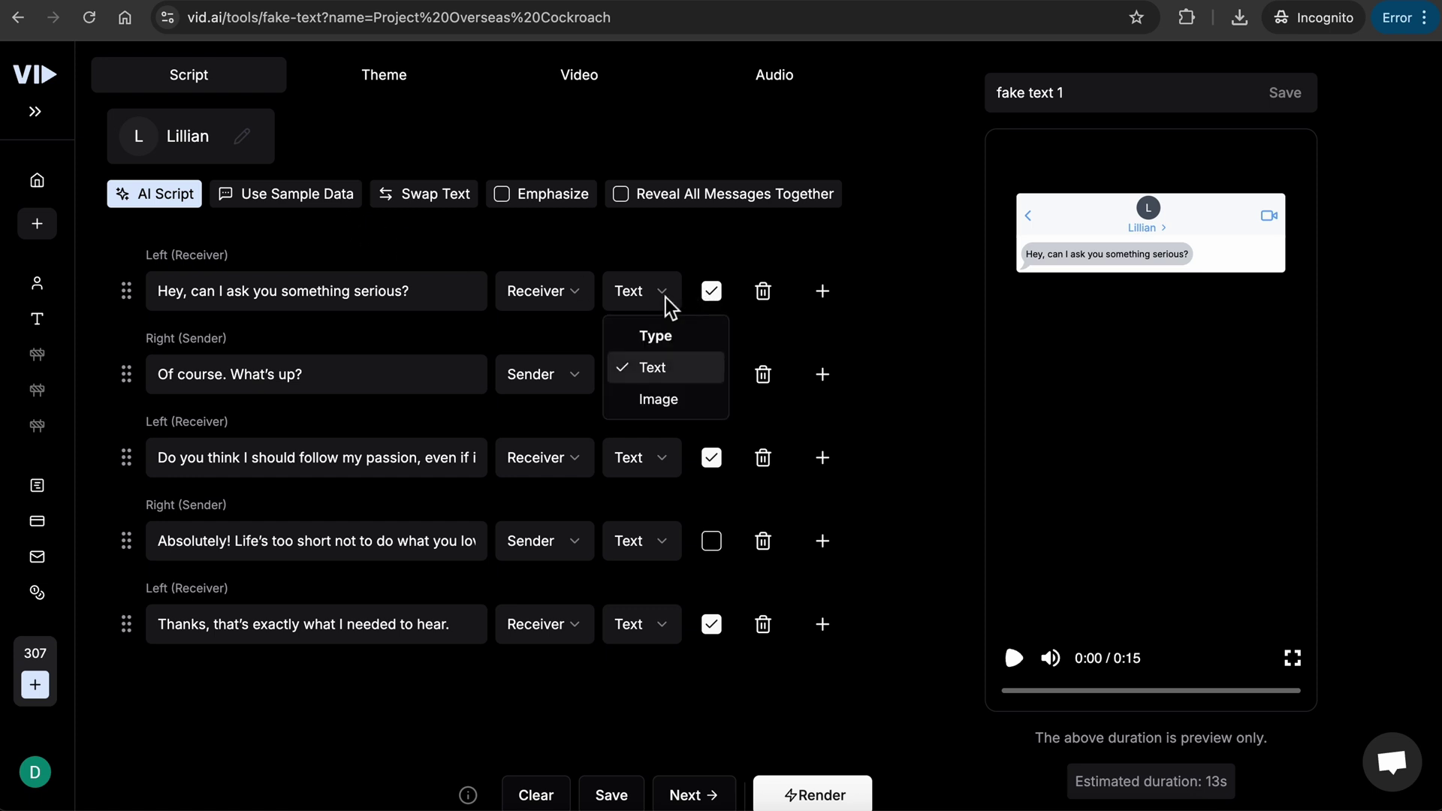
{"action": "left_click", "coordinate": [658, 400]}
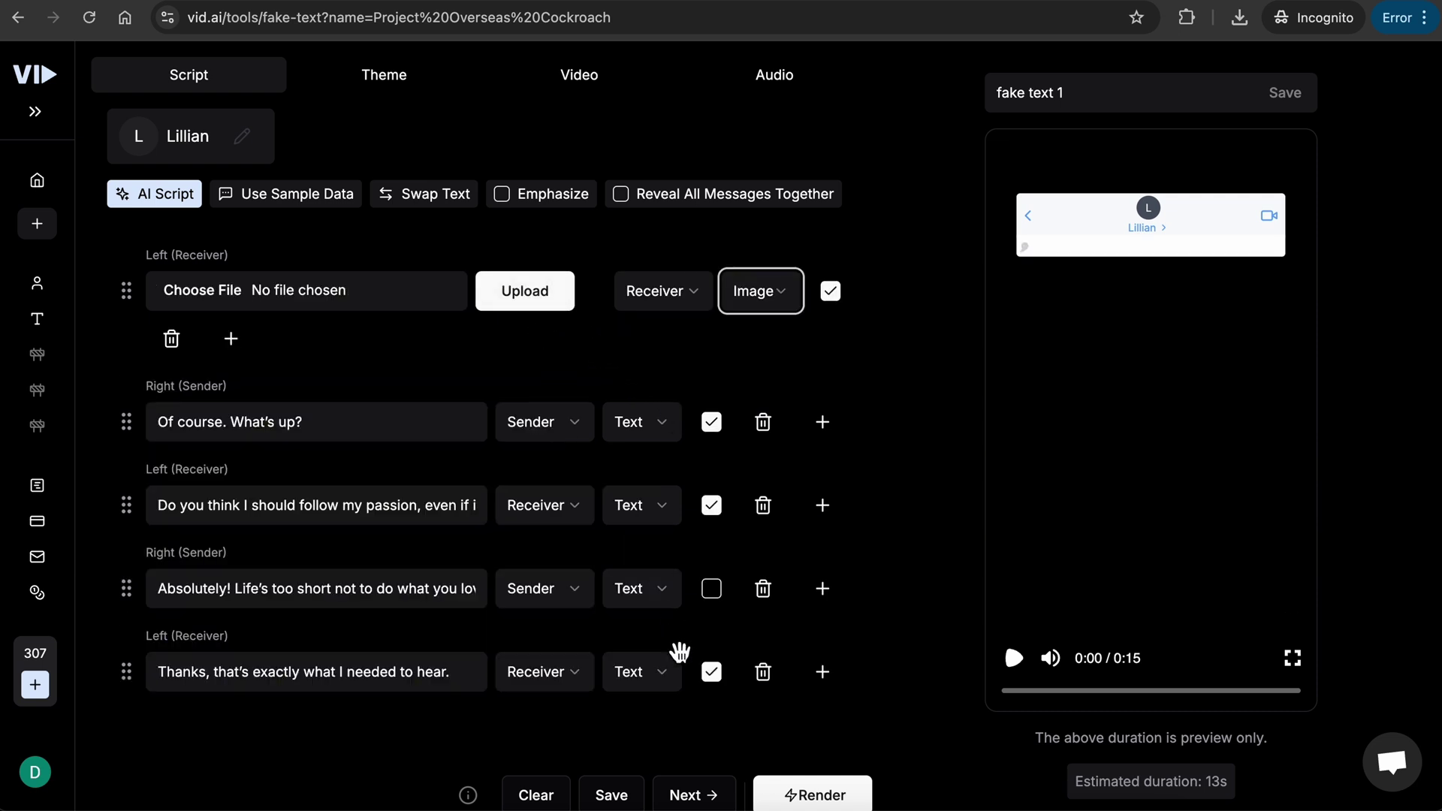
Choose the dark message theme, skip past background video and keep no background audio.
{"action": "left_click", "coordinate": [692, 797]}
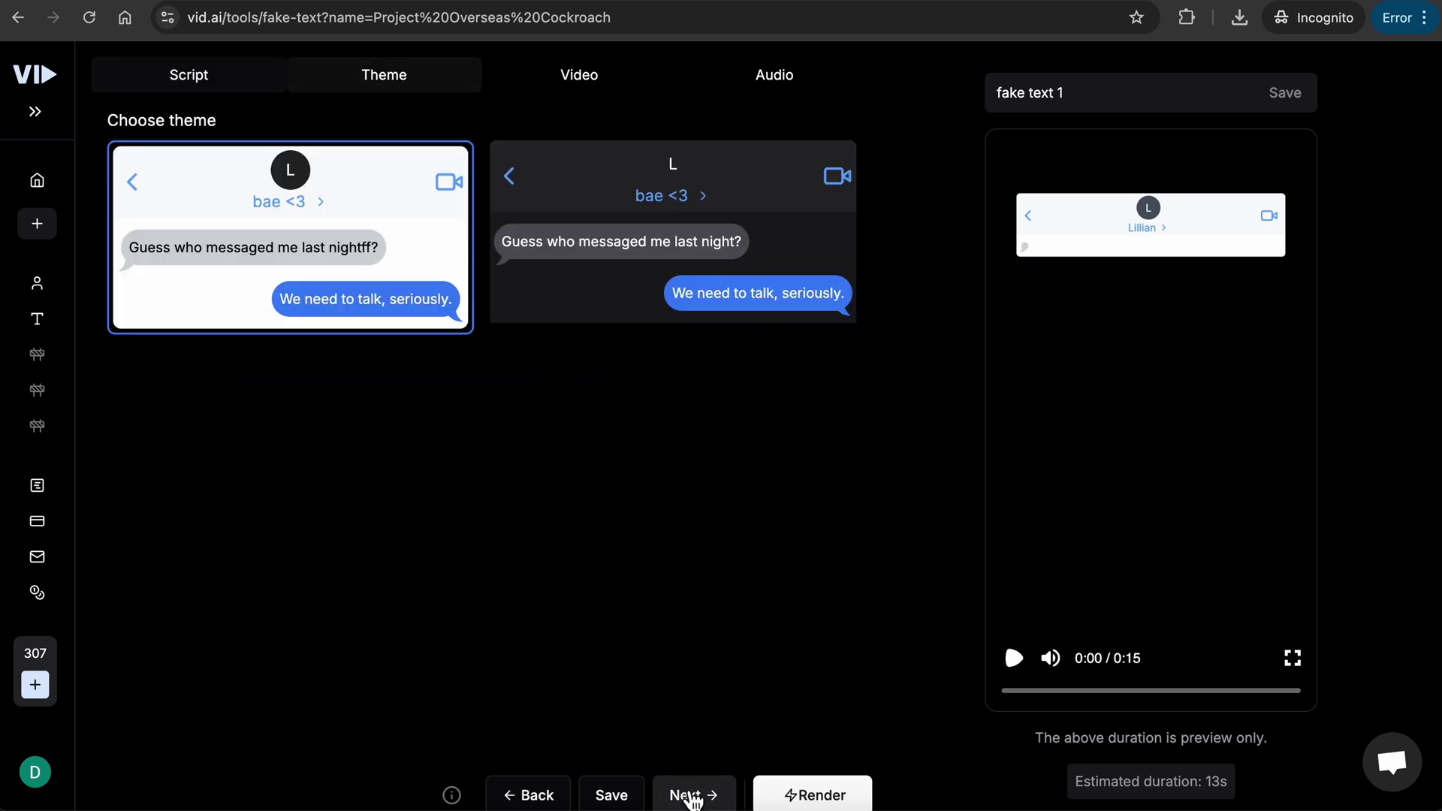
{"action": "left_click", "coordinate": [625, 299]}
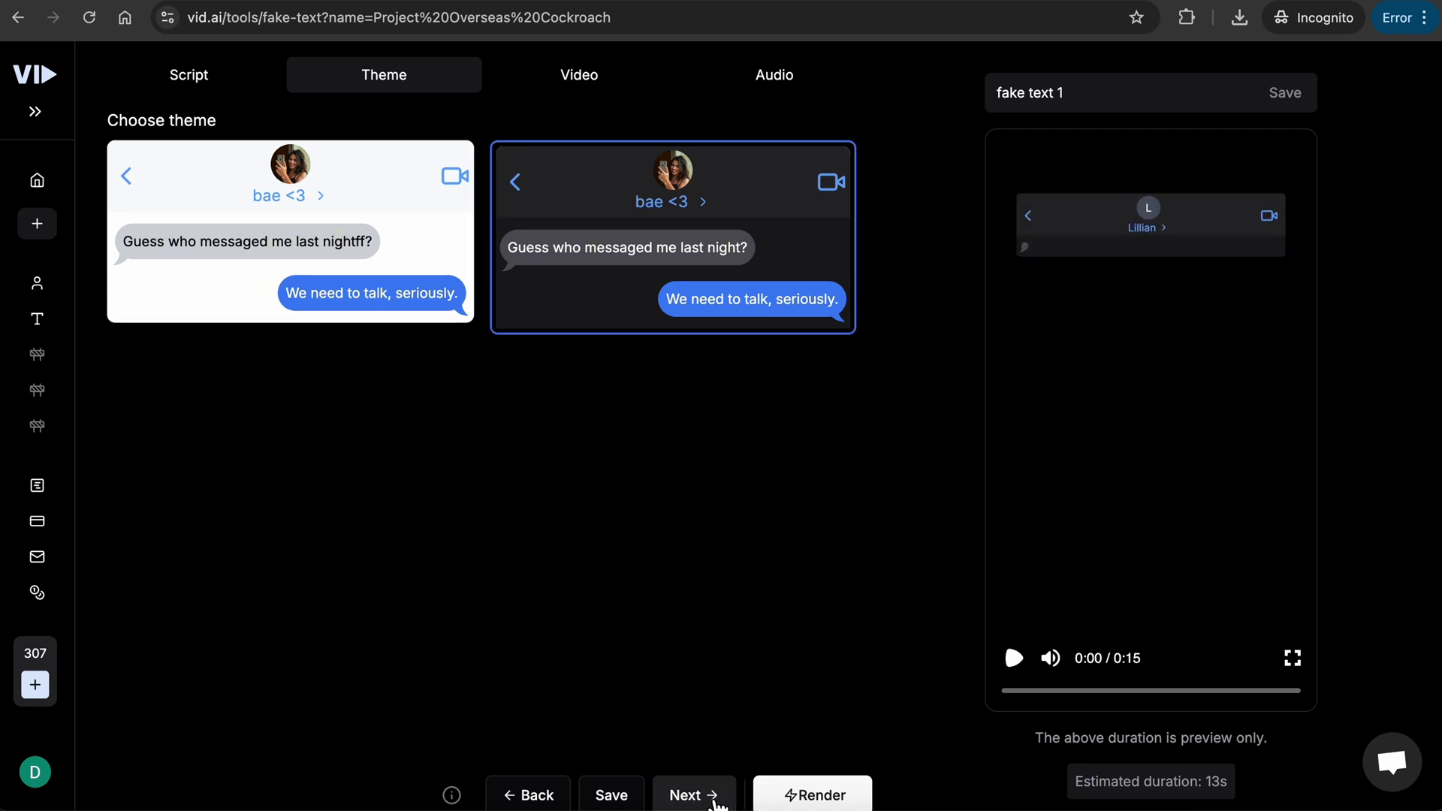
{"action": "left_click", "coordinate": [691, 796]}
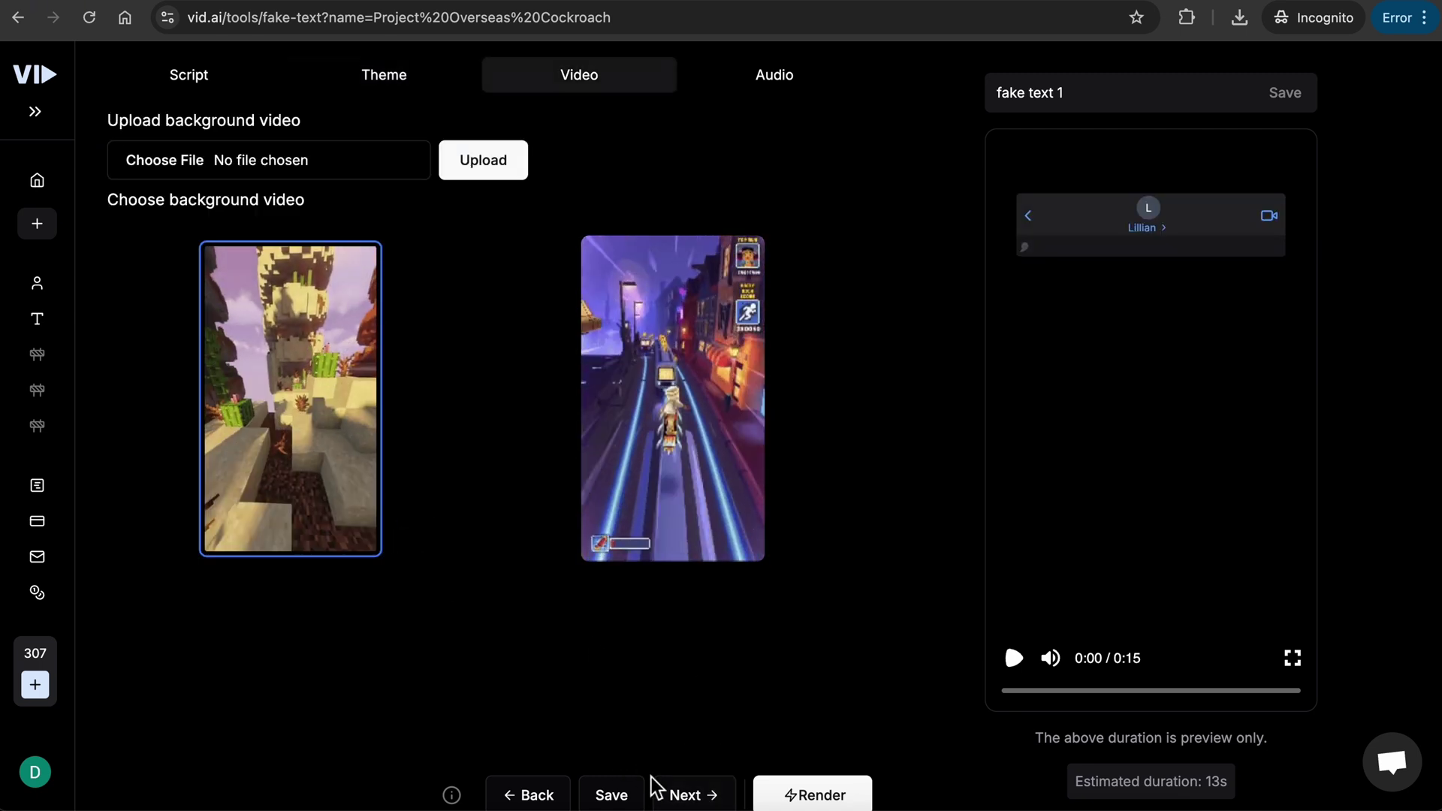
{"action": "left_click", "coordinate": [686, 795]}
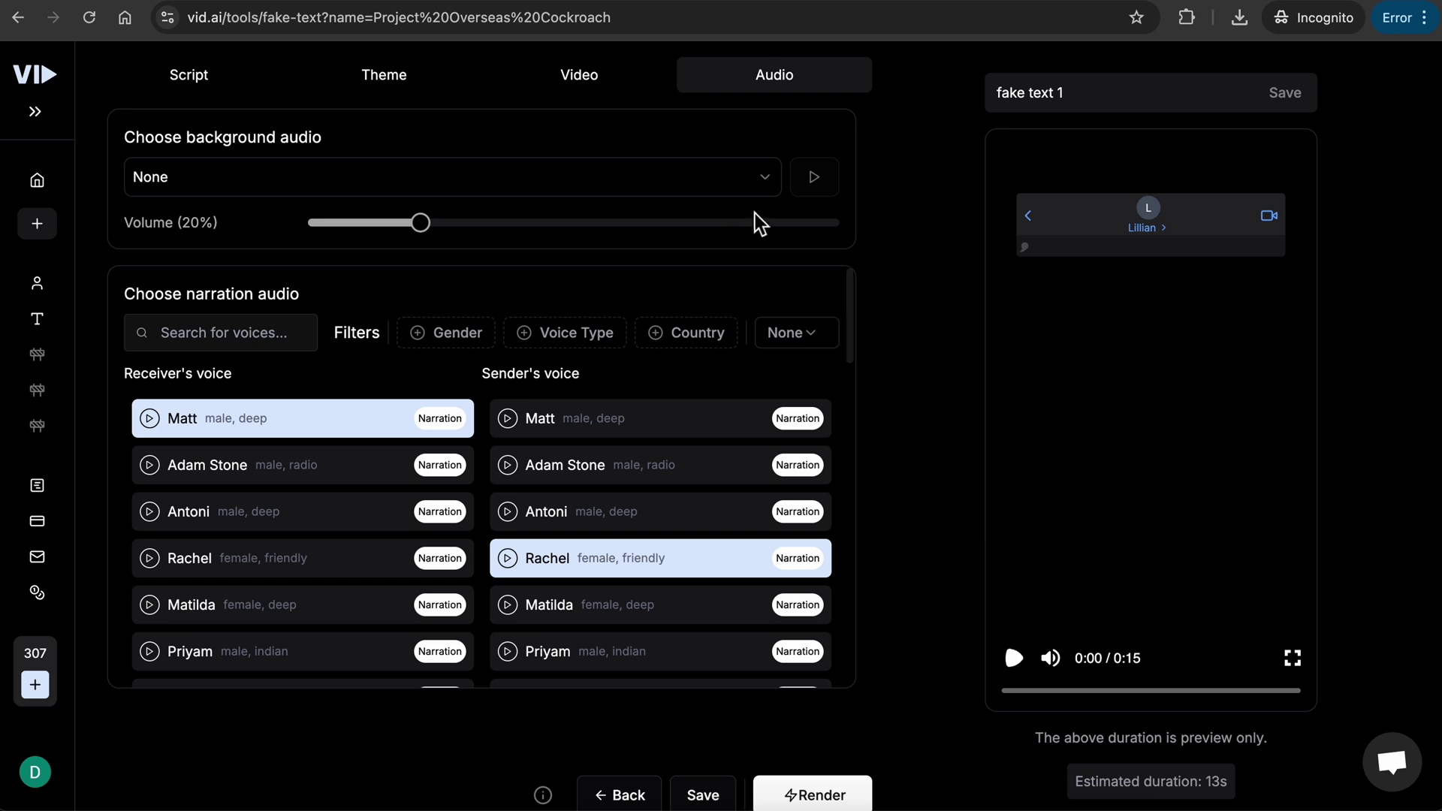
{"action": "left_click", "coordinate": [767, 178]}
{"action": "scroll", "coordinate": [688, 384], "scroll_direction": "down", "scroll_amount": 3}
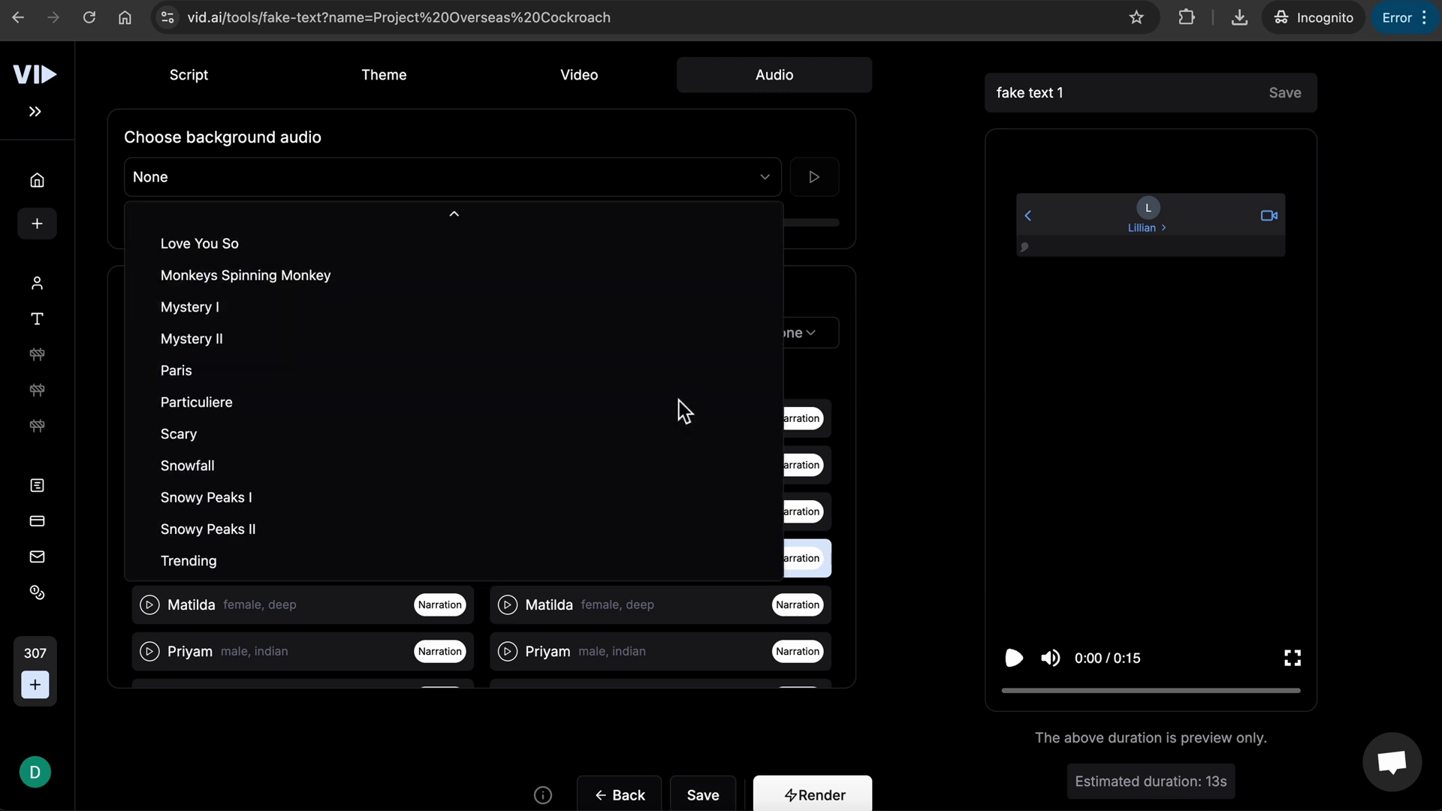
{"action": "left_click", "coordinate": [759, 178]}
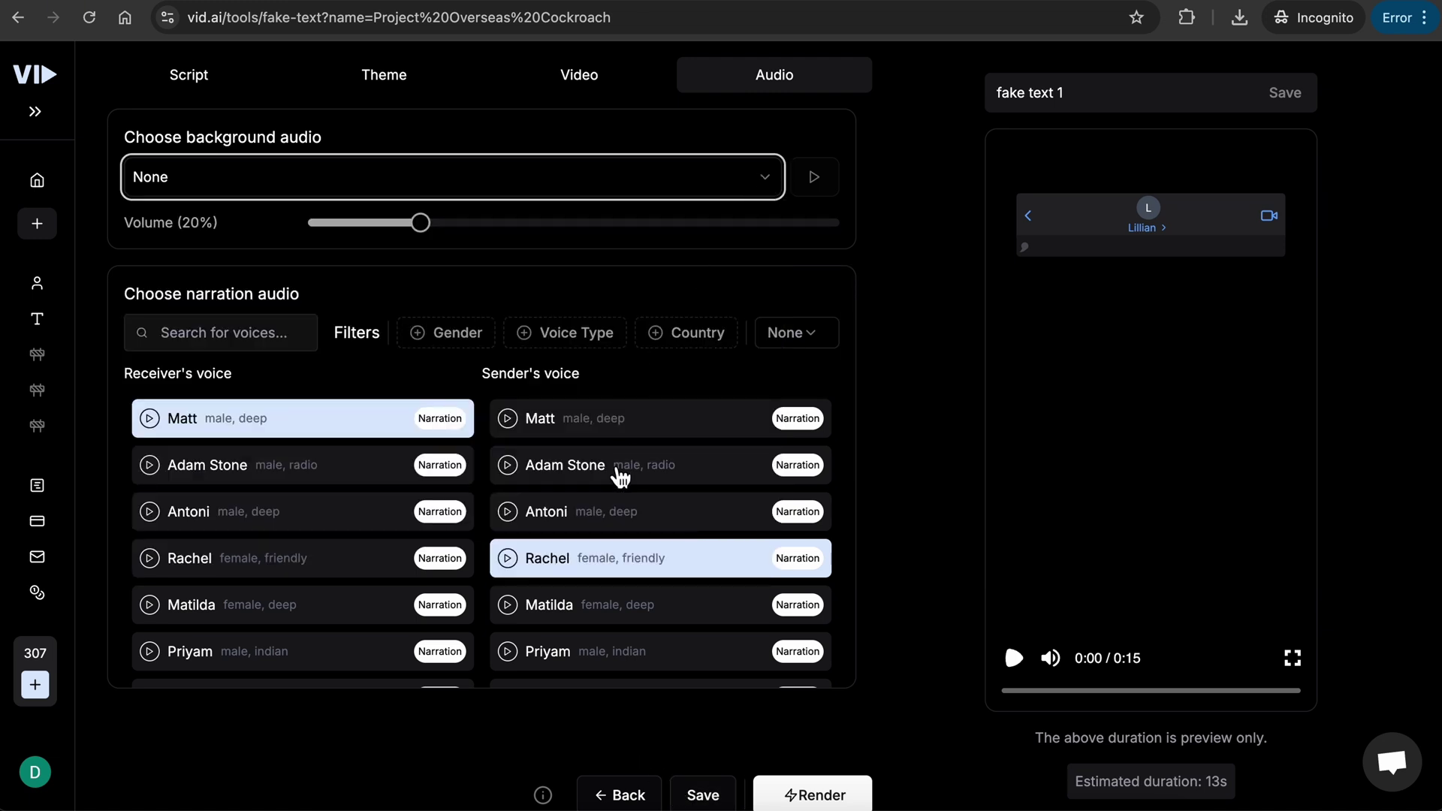
{"action": "scroll", "coordinate": [619, 473], "scroll_direction": "down", "scroll_amount": 3}
{"action": "scroll", "coordinate": [619, 473], "scroll_direction": "down", "scroll_amount": 2}
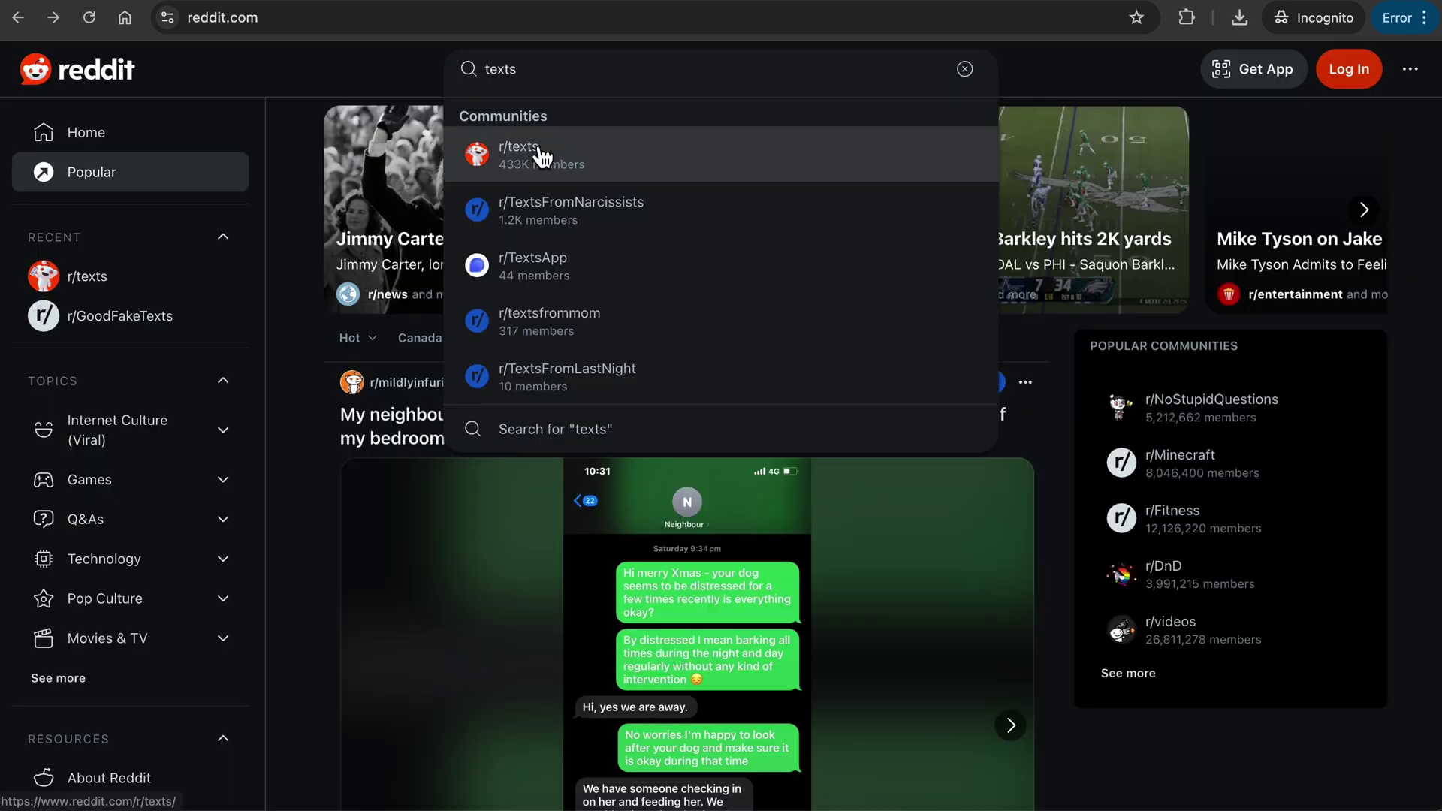
Browse r/texts for conversation ideas, then clear the search for another community.
{"action": "left_click", "coordinate": [542, 156]}
{"action": "scroll", "coordinate": [772, 326], "scroll_direction": "down", "scroll_amount": 5}
{"action": "scroll", "coordinate": [773, 326], "scroll_direction": "down", "scroll_amount": 10}
{"action": "scroll", "coordinate": [780, 340], "scroll_direction": "down", "scroll_amount": 10}
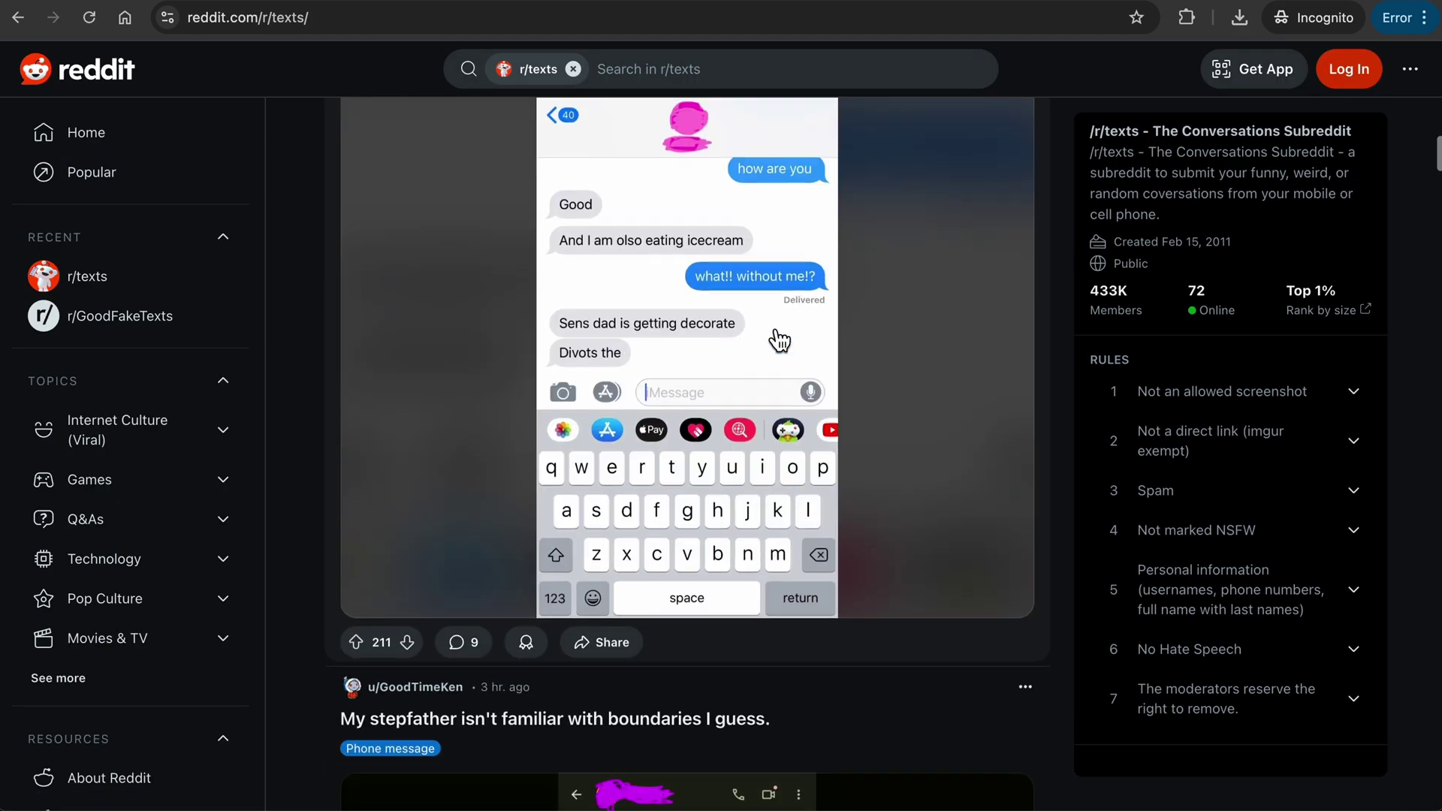
{"action": "scroll", "coordinate": [781, 340], "scroll_direction": "down", "scroll_amount": 5}
{"action": "left_click", "coordinate": [573, 69]}
{"action": "type", "text": "texts"}
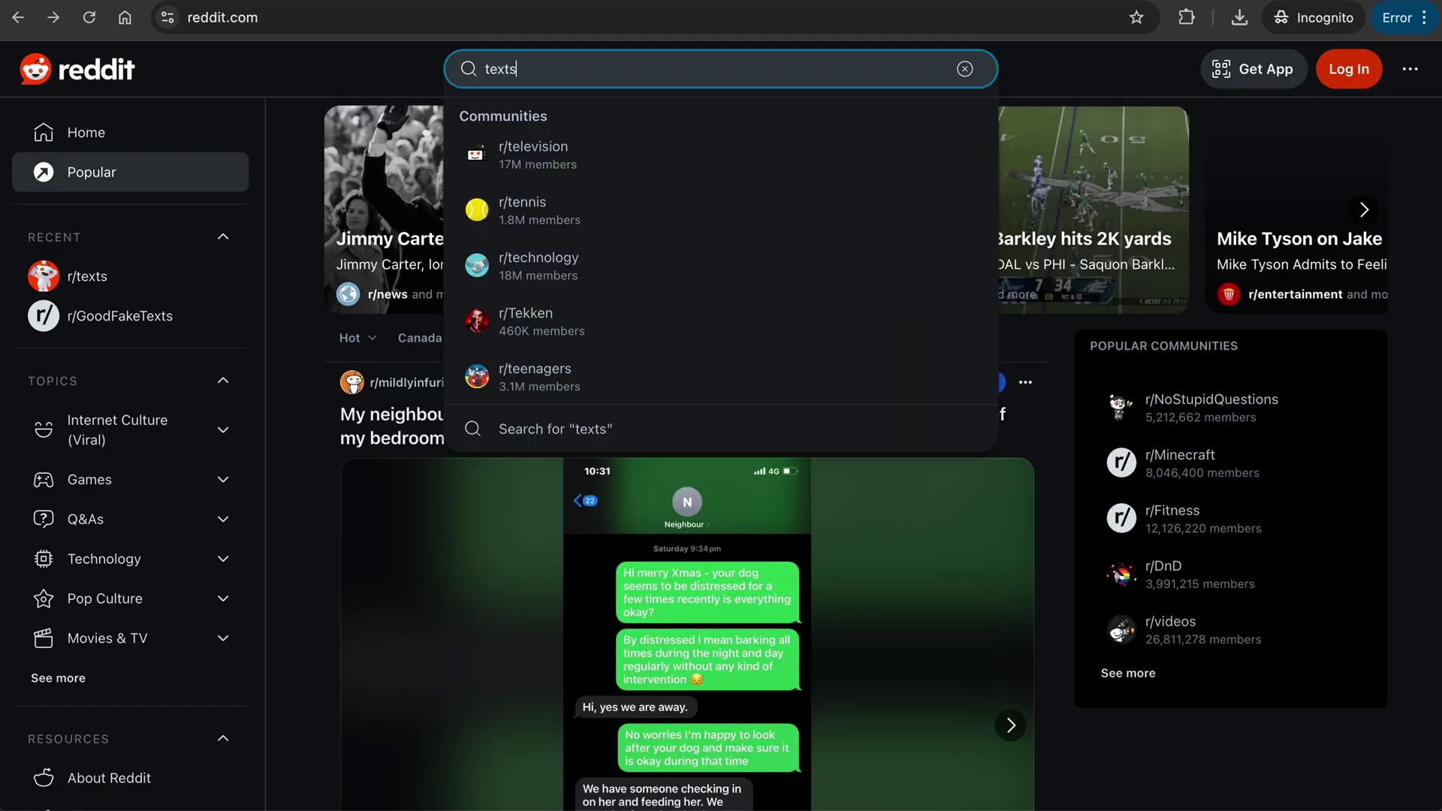
{"action": "type", "text": "fa"}
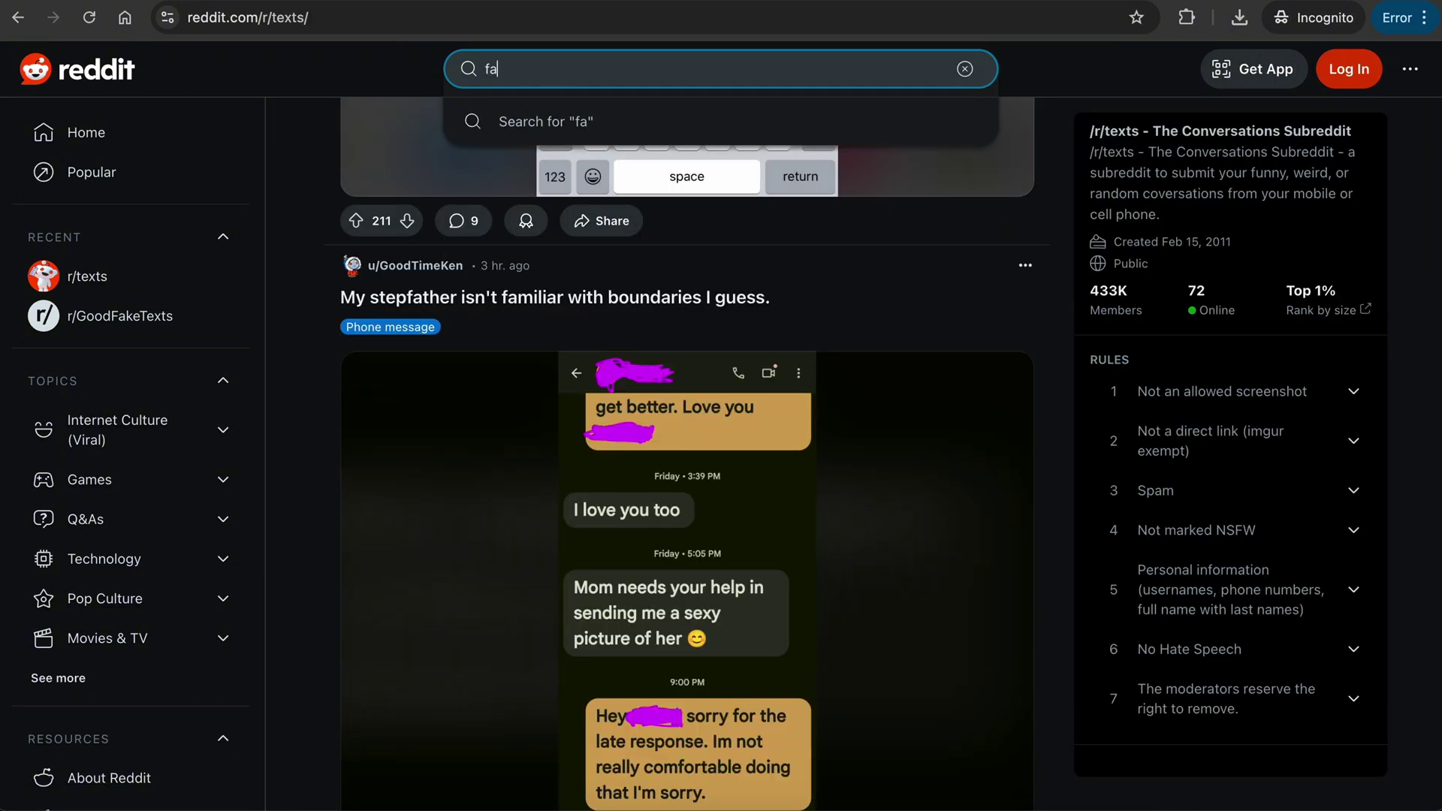
{"action": "type", "text": "ke t"}
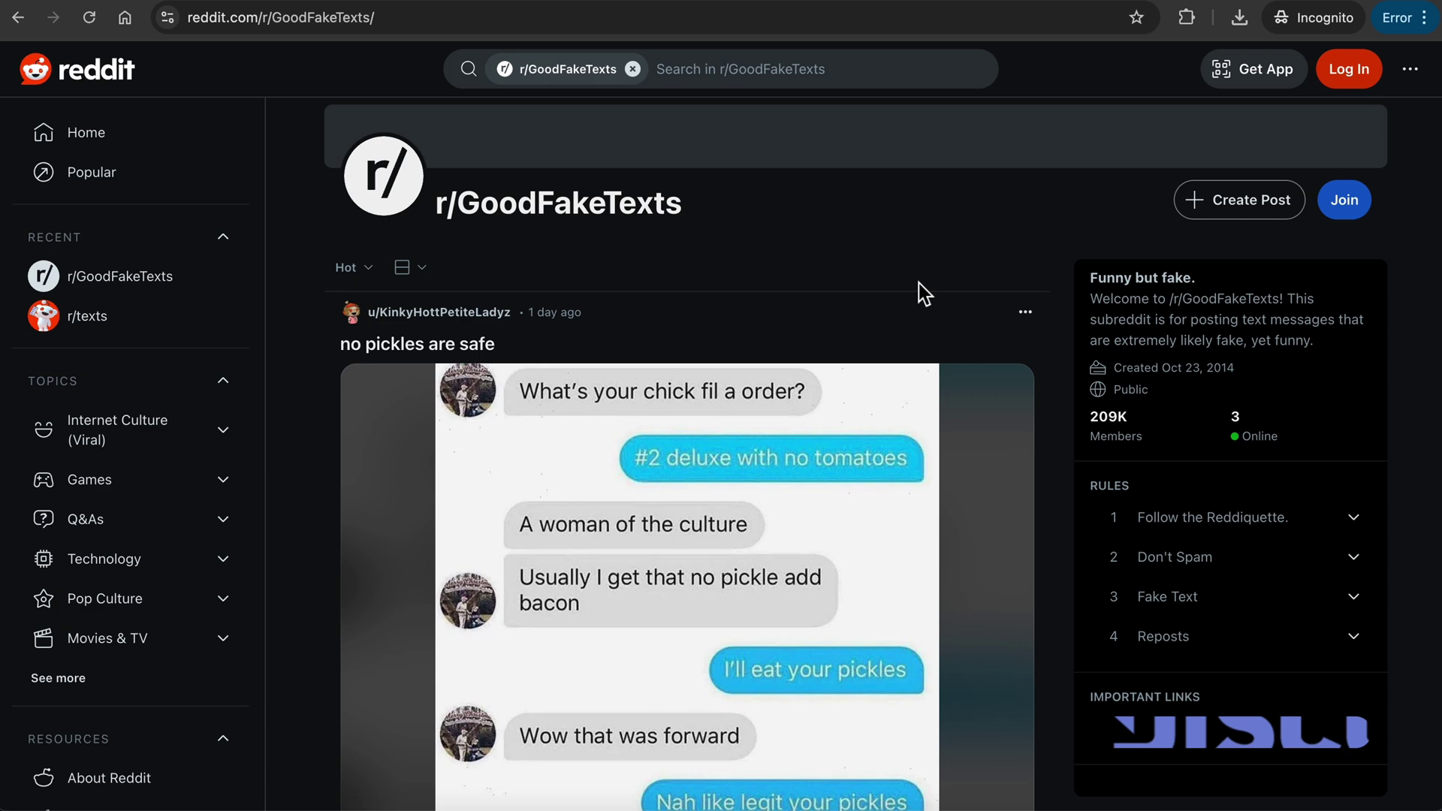
{"action": "scroll", "coordinate": [918, 283], "scroll_direction": "down", "scroll_amount": 3}
{"action": "scroll", "coordinate": [918, 282], "scroll_direction": "down", "scroll_amount": 5}
{"action": "scroll", "coordinate": [925, 294], "scroll_direction": "down", "scroll_amount": 1}
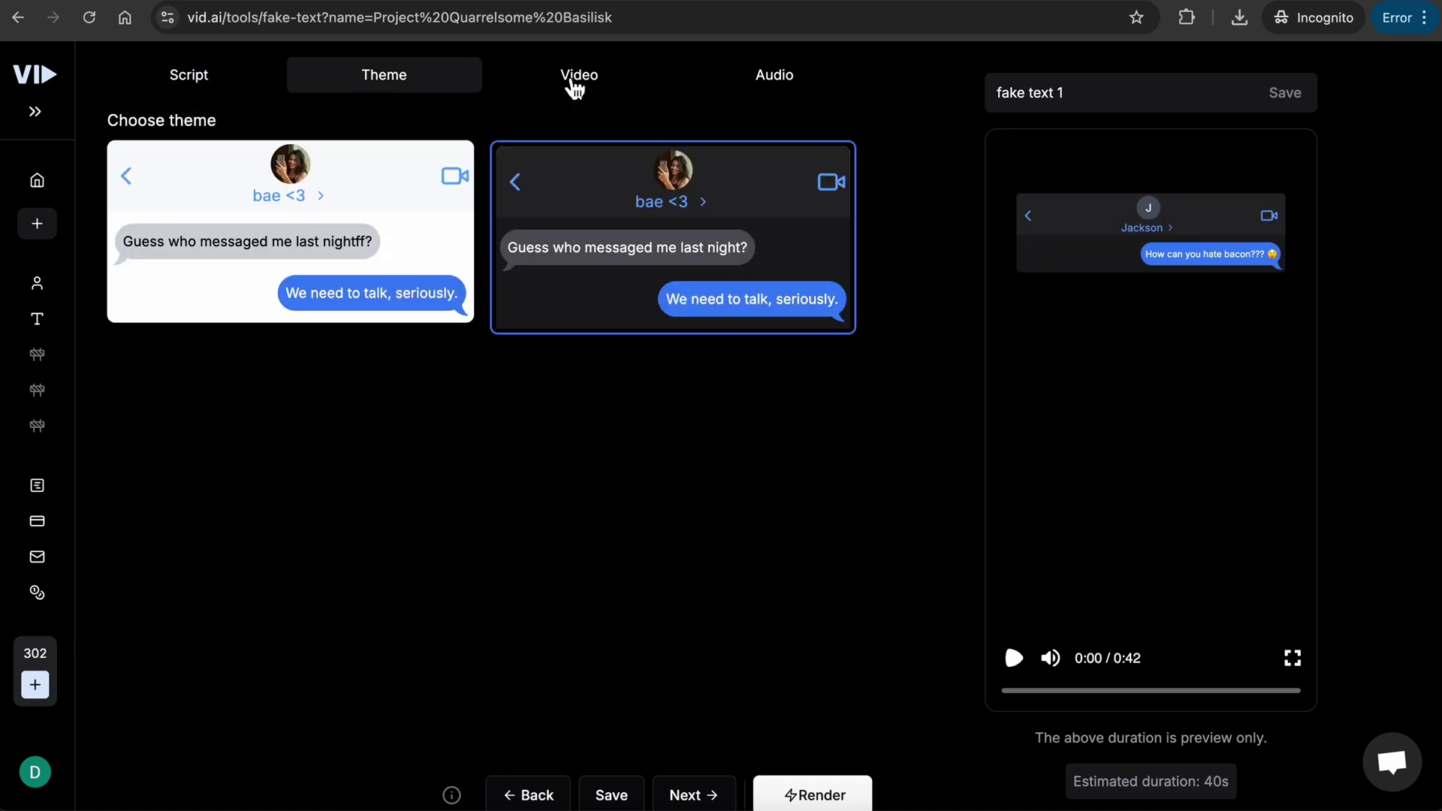
Go to the audio settings and render the bacon-argument fake text video.
{"action": "left_click", "coordinate": [775, 74]}
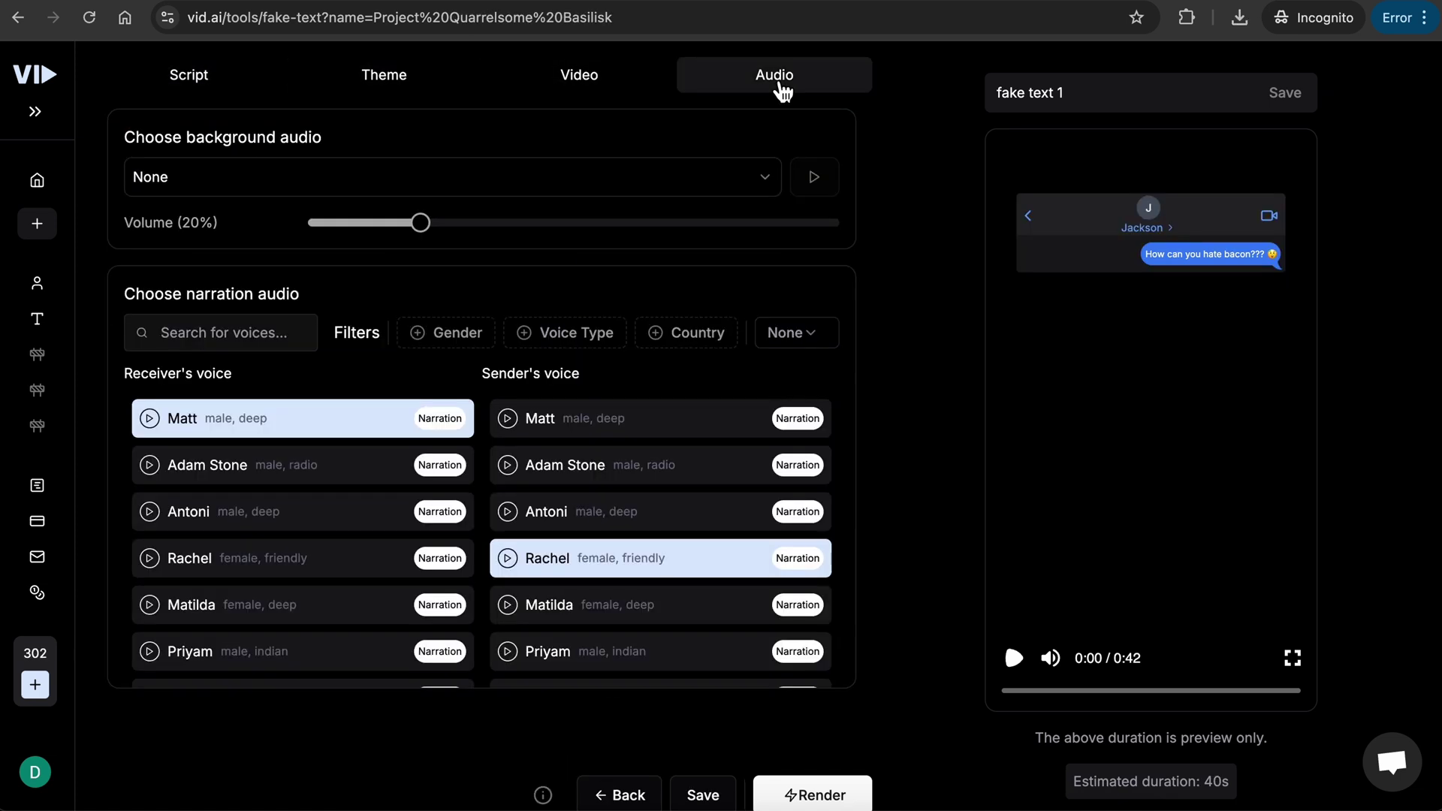
{"action": "left_click", "coordinate": [819, 796]}
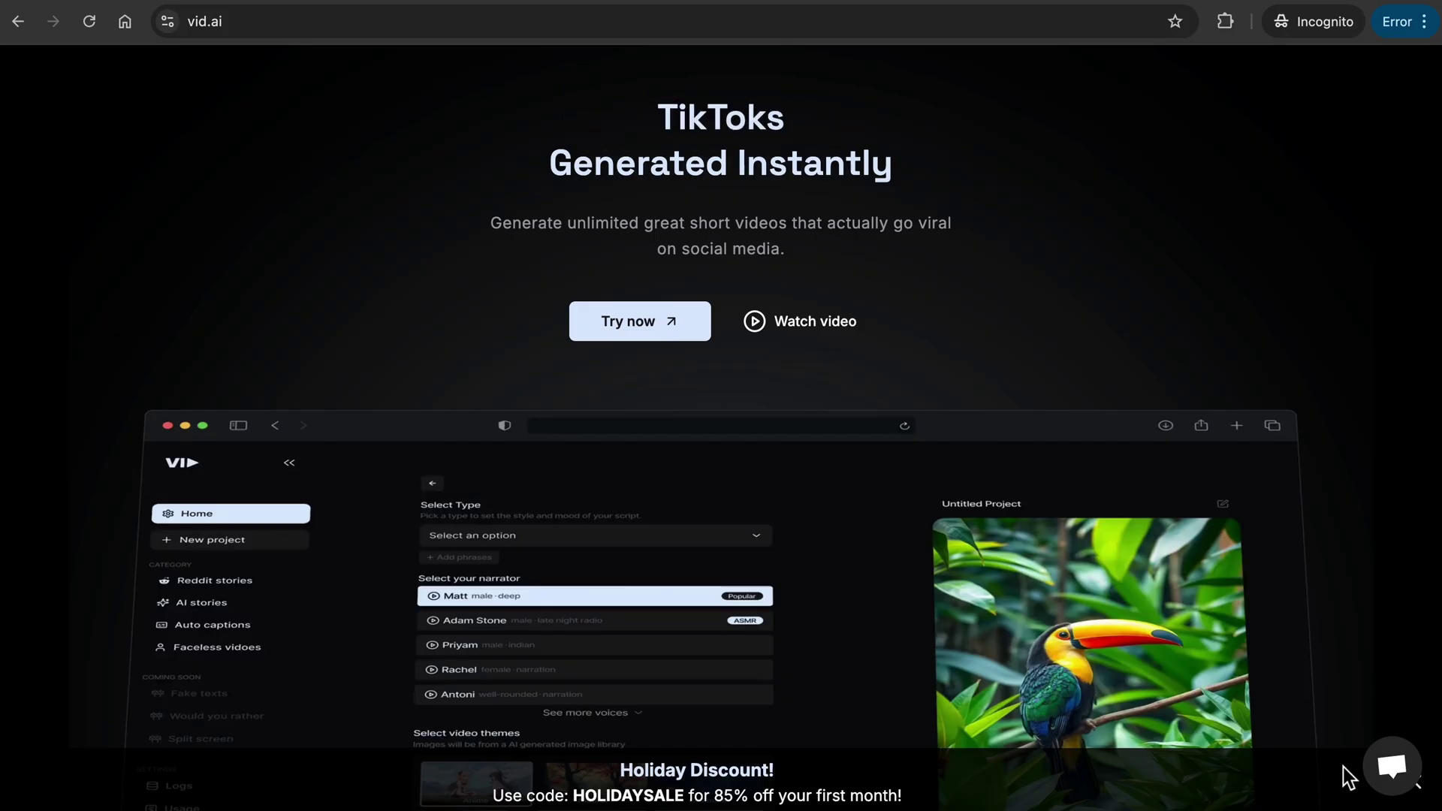
{"action": "scroll", "coordinate": [1349, 776], "scroll_direction": "down", "scroll_amount": 5}
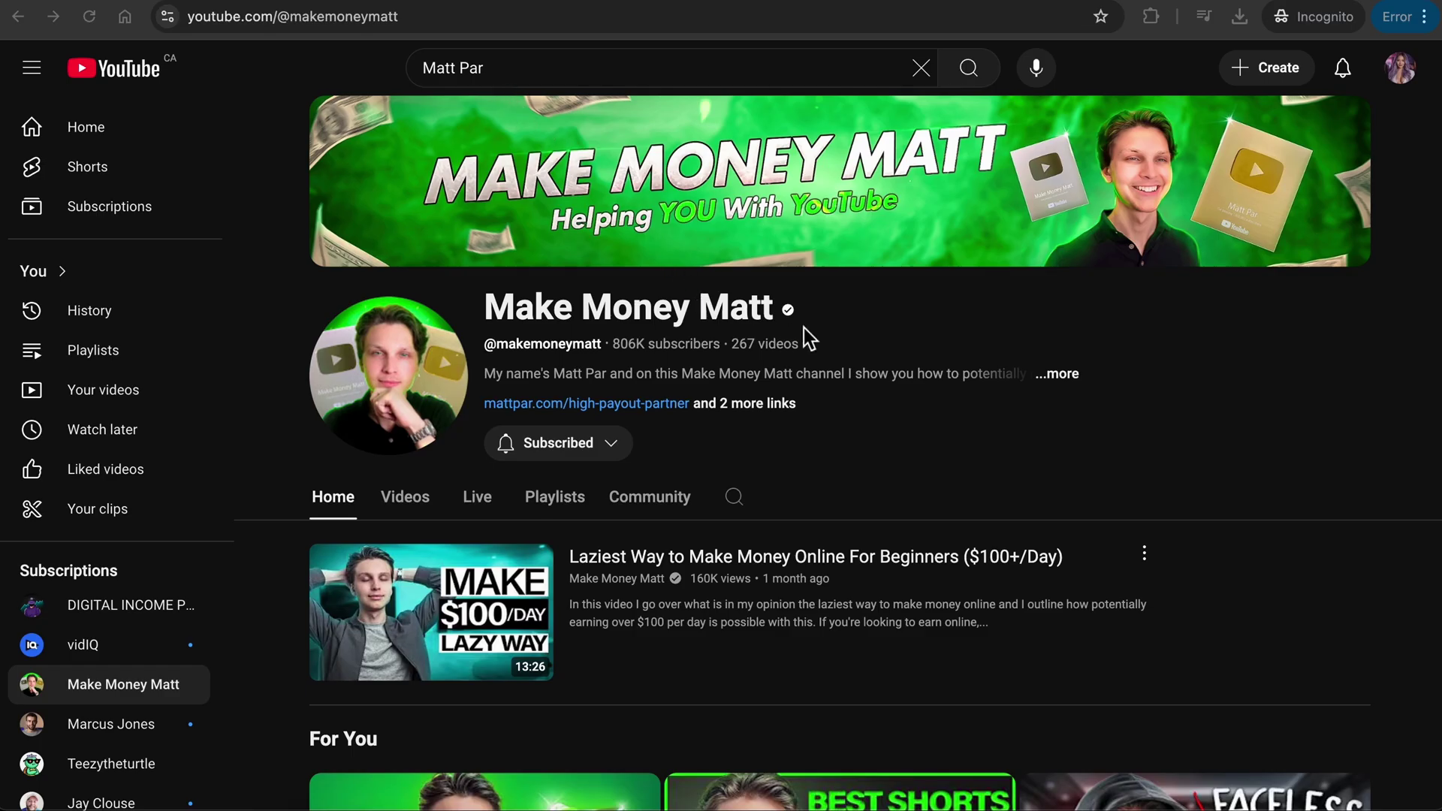
{"action": "scroll", "coordinate": [804, 328], "scroll_direction": "down", "scroll_amount": 3}
{"action": "scroll", "coordinate": [804, 328], "scroll_direction": "down", "scroll_amount": 3}
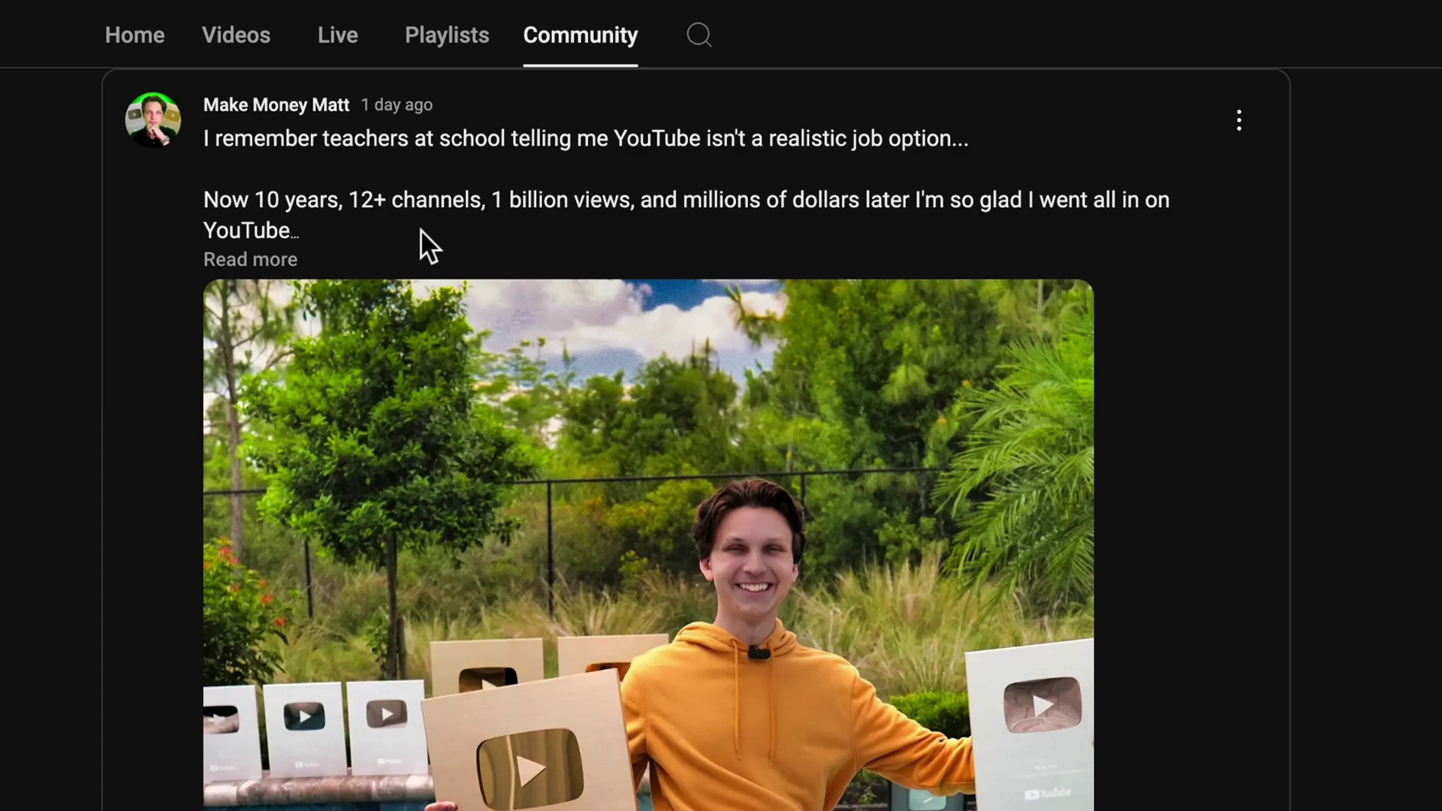
{"action": "scroll", "coordinate": [1174, 287], "scroll_direction": "down", "scroll_amount": 5}
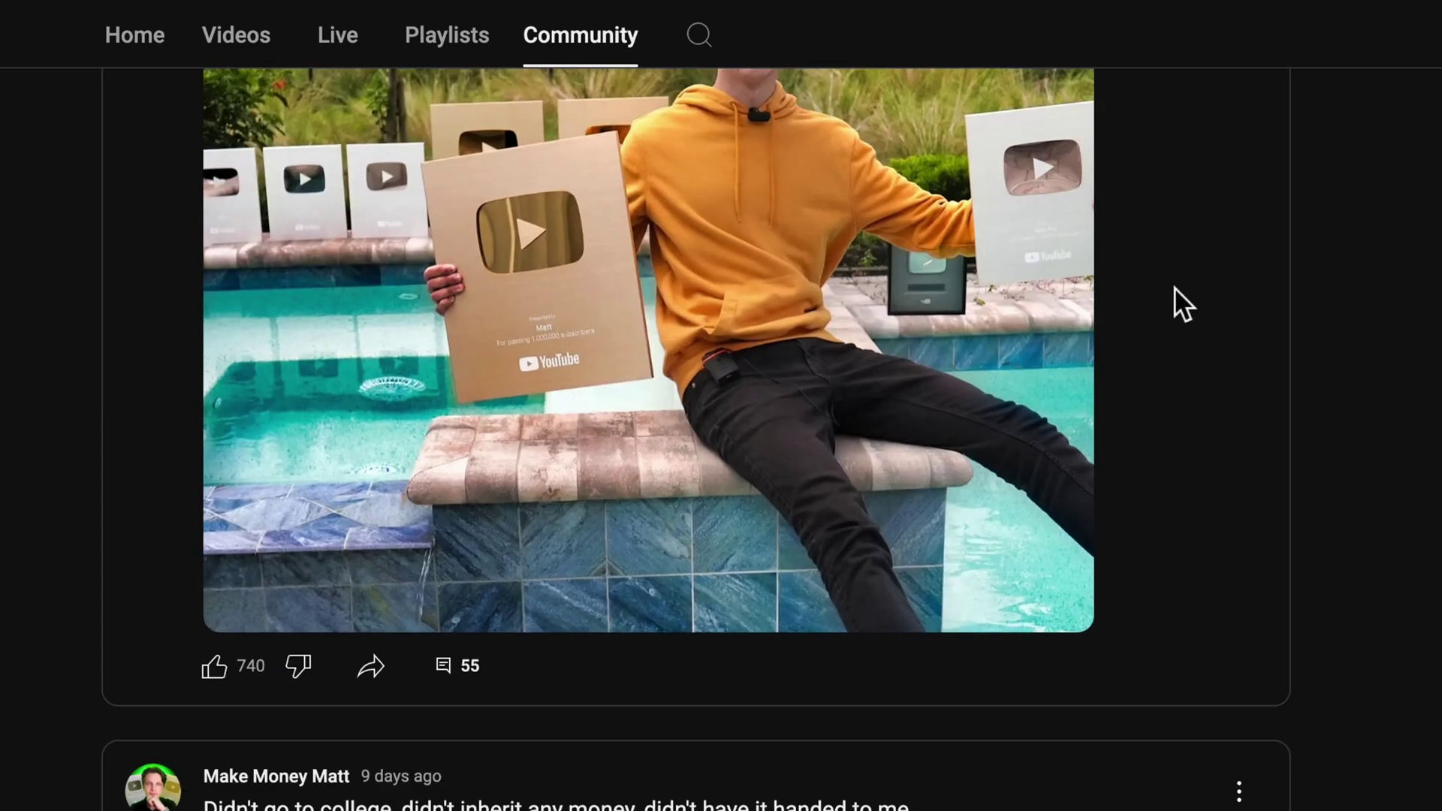
{"action": "scroll", "coordinate": [1175, 287], "scroll_direction": "down", "scroll_amount": 5}
{"action": "scroll", "coordinate": [1175, 288], "scroll_direction": "down", "scroll_amount": 1}
{"action": "scroll", "coordinate": [1174, 287], "scroll_direction": "down", "scroll_amount": 6}
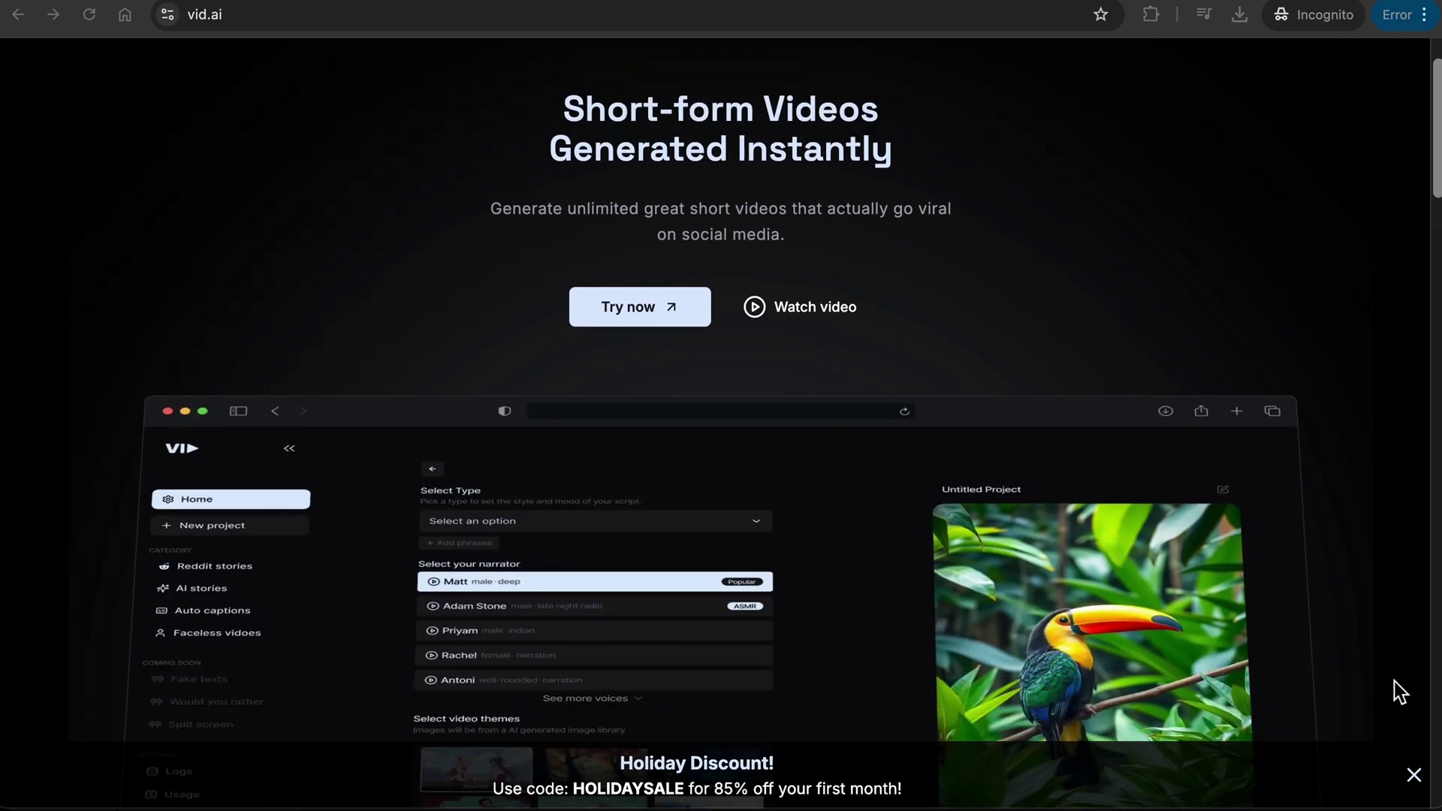
{"action": "scroll", "coordinate": [1394, 682], "scroll_direction": "down", "scroll_amount": 3}
{"action": "scroll", "coordinate": [1394, 682], "scroll_direction": "down", "scroll_amount": 3}
{"action": "scroll", "coordinate": [1394, 682], "scroll_direction": "down", "scroll_amount": 1}
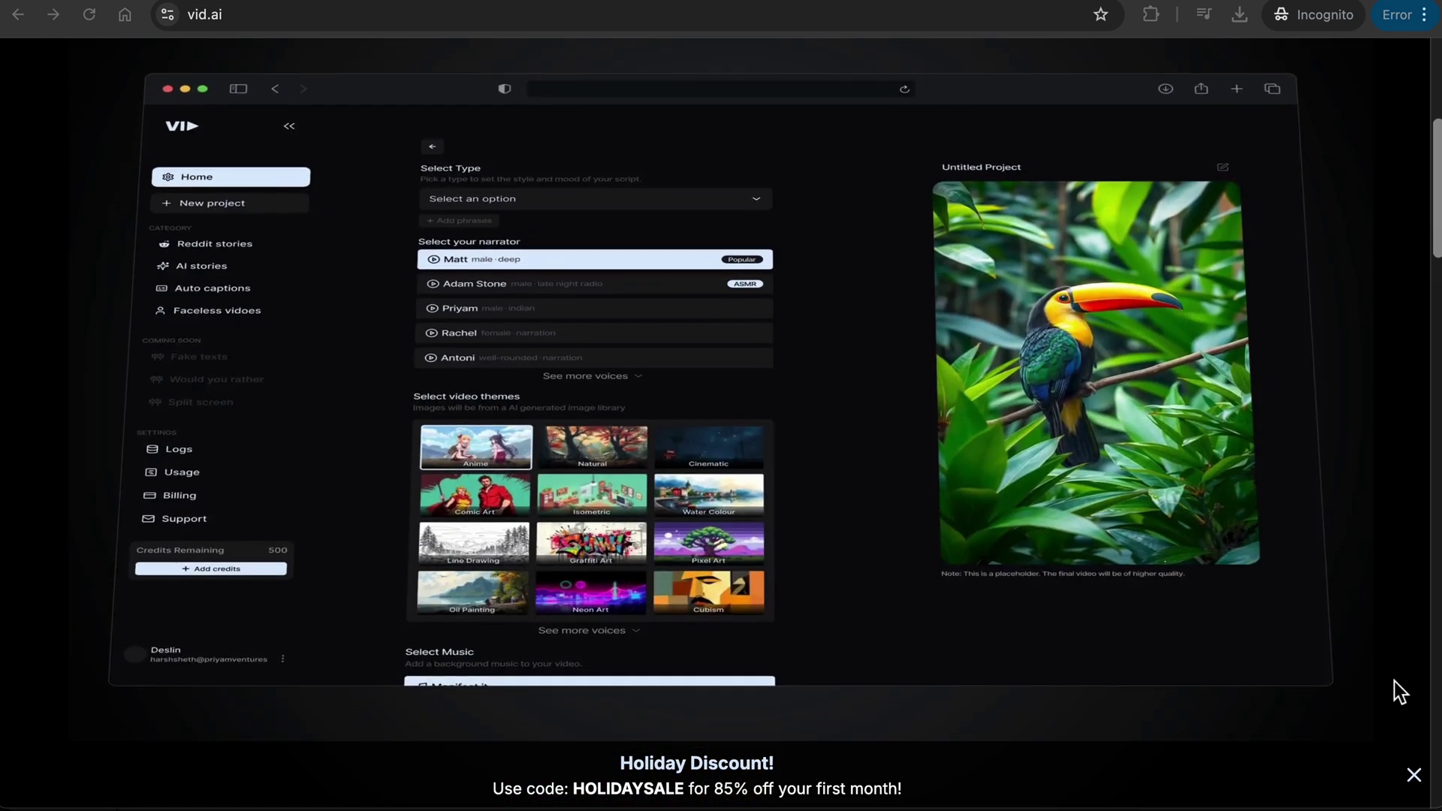
{"action": "scroll", "coordinate": [1393, 682], "scroll_direction": "down", "scroll_amount": 3}
{"action": "scroll", "coordinate": [1394, 682], "scroll_direction": "down", "scroll_amount": 2}
{"action": "scroll", "coordinate": [1394, 683], "scroll_direction": "down", "scroll_amount": 2}
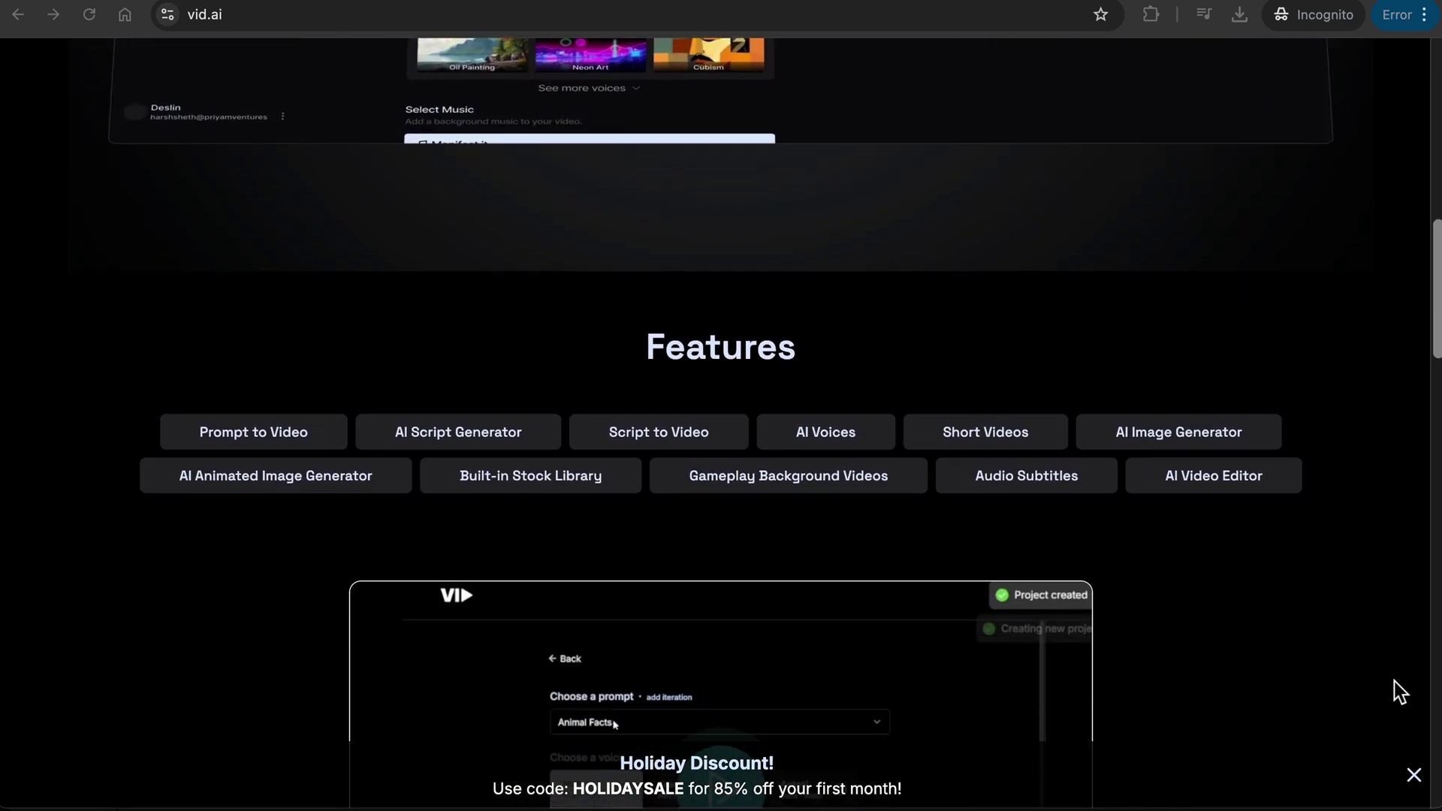